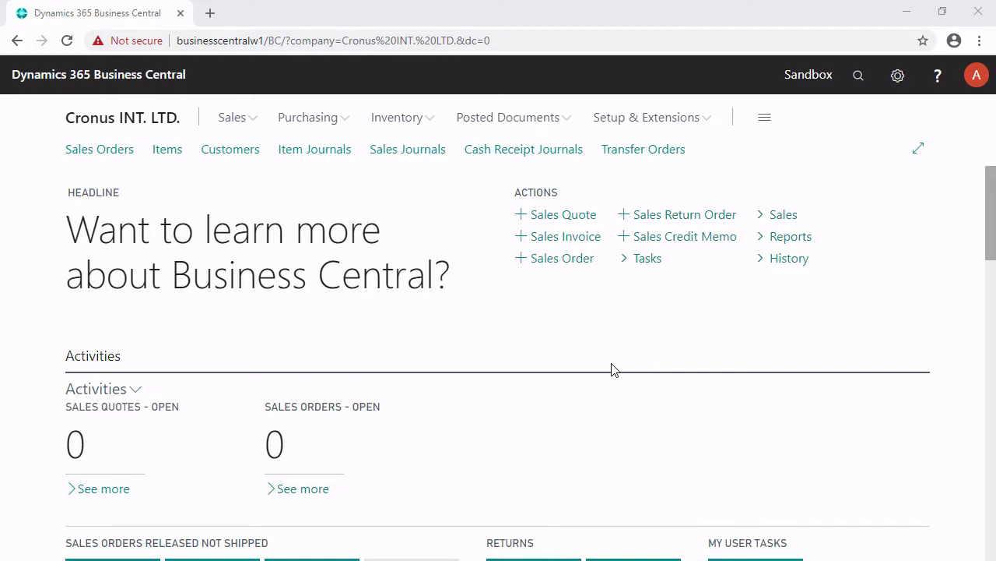
Step: Search for the Items list and open the item card of CH77 (Chair)
left_click(858, 75)
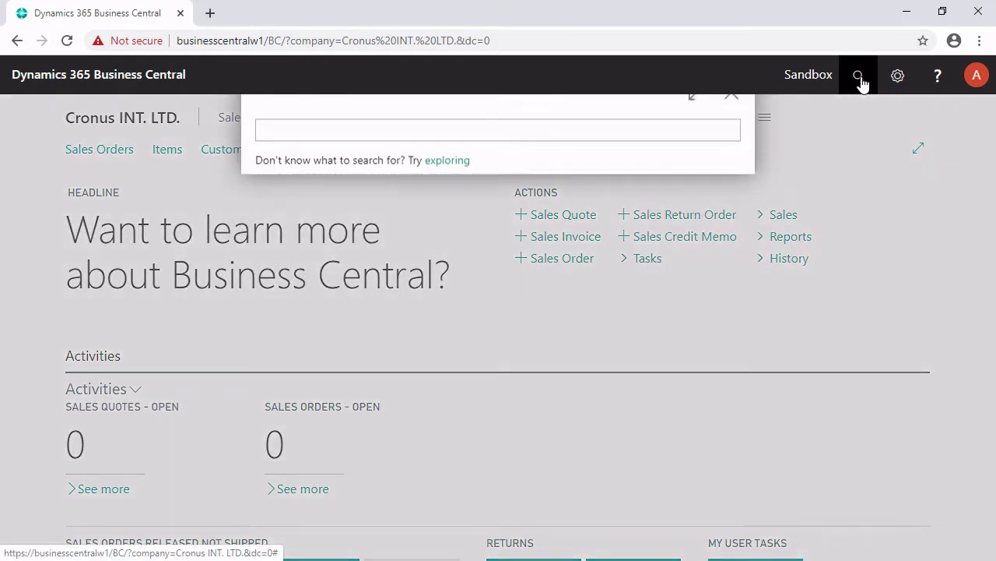
type("items")
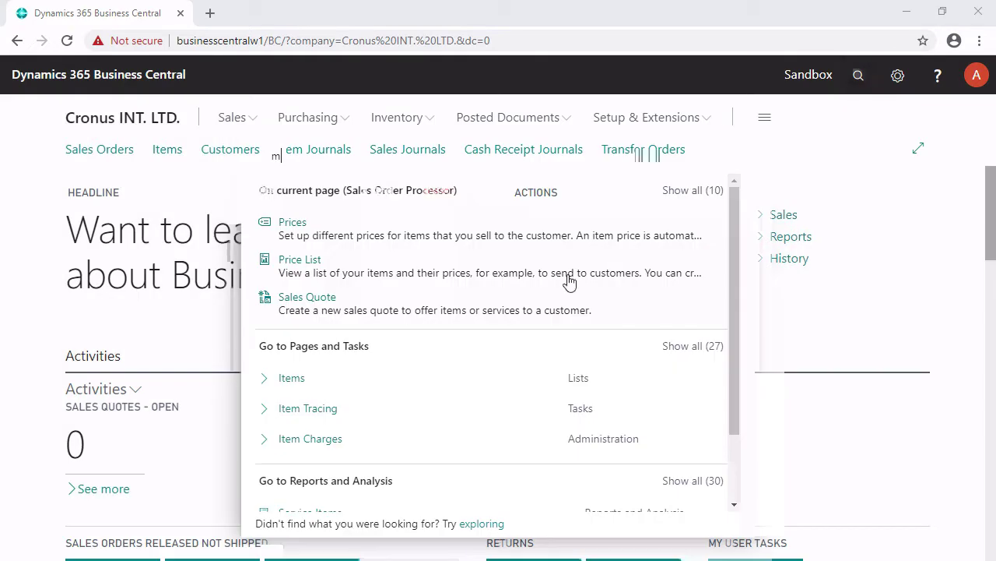
left_click(306, 392)
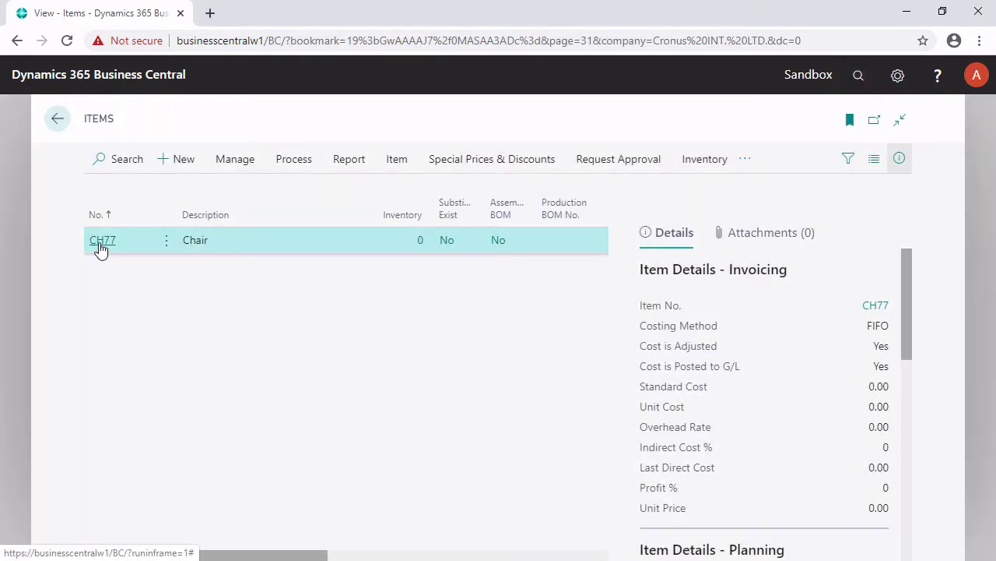
left_click(101, 241)
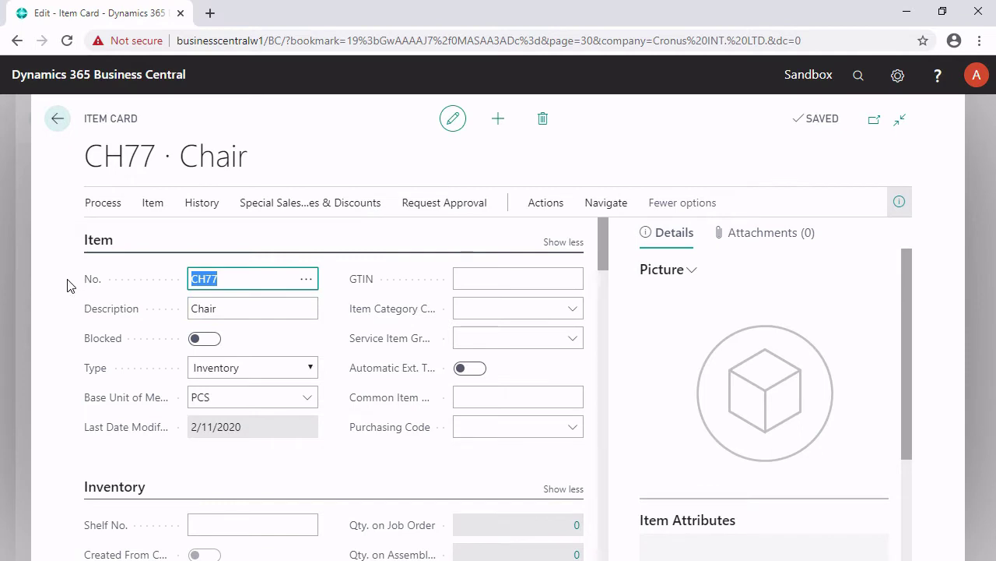
Step: Examine the Chair's item card, including its description, inventory quantities, costing method and posting groups
left_click(235, 306)
scroll(119, 343, "down", 1)
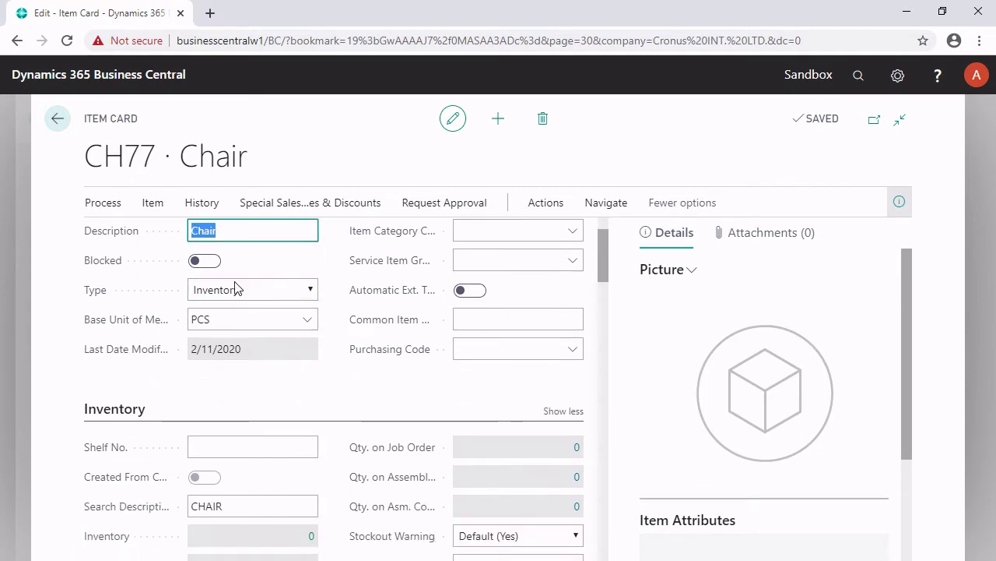
scroll(378, 353, "down", 4)
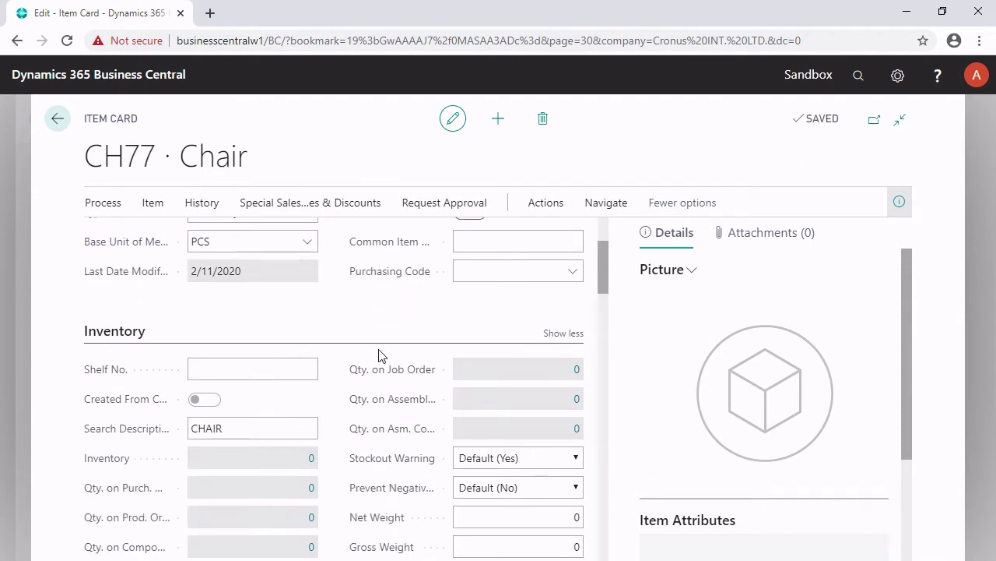
scroll(379, 355, "down", 1)
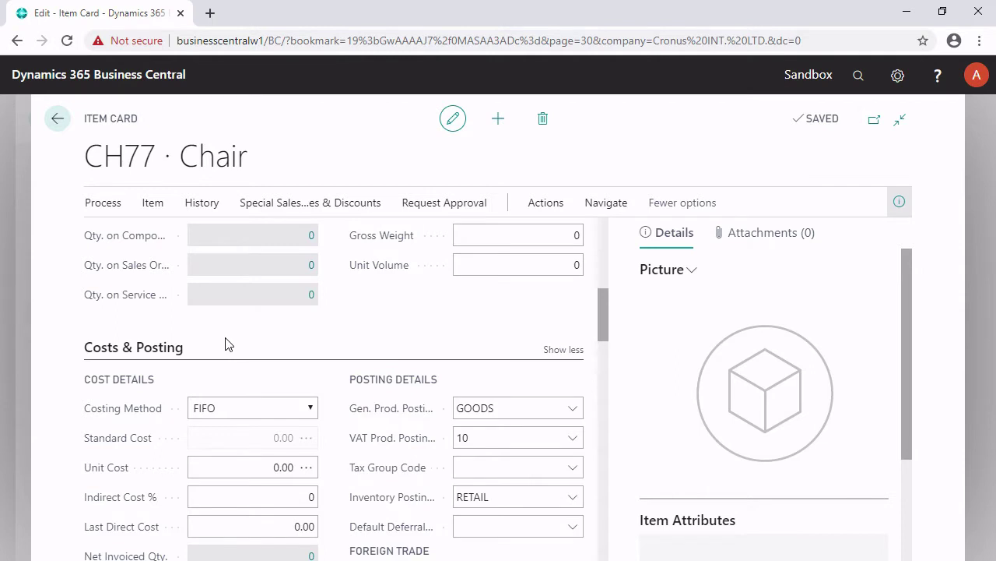
scroll(225, 345, "down", 1)
mouse_move(434, 339)
mouse_move(412, 373)
left_click(509, 419)
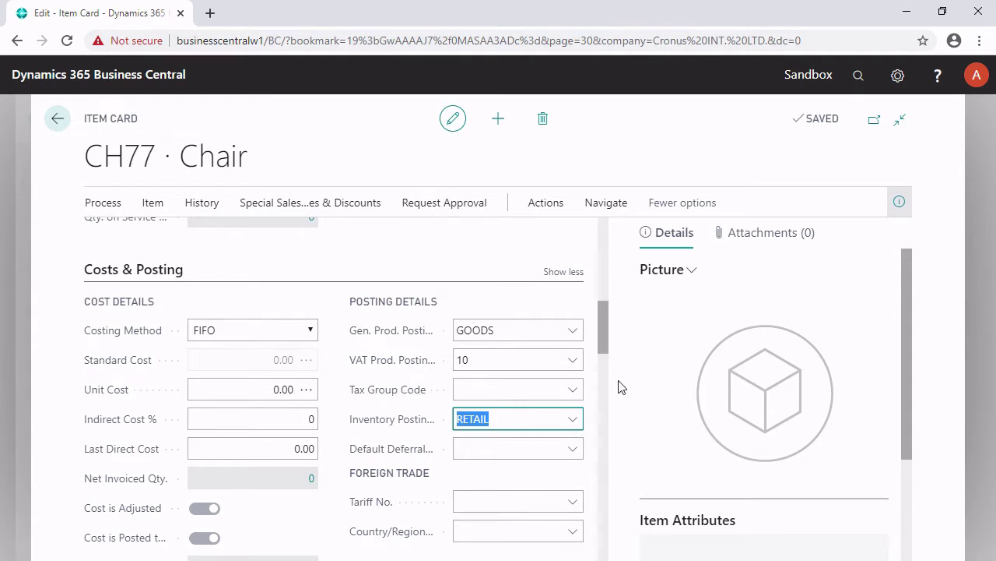
scroll(589, 369, "up", 2)
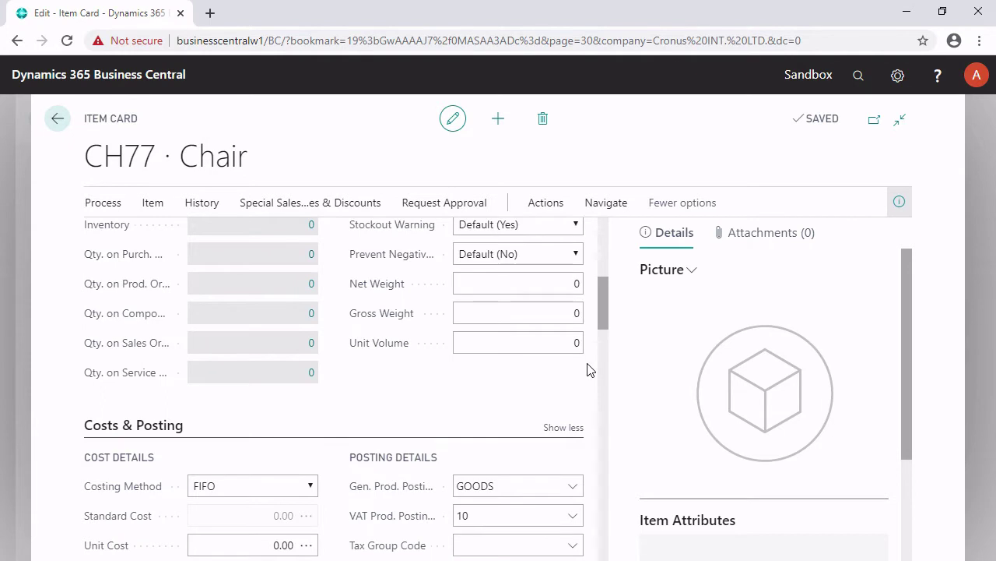
scroll(590, 370, "up", 2)
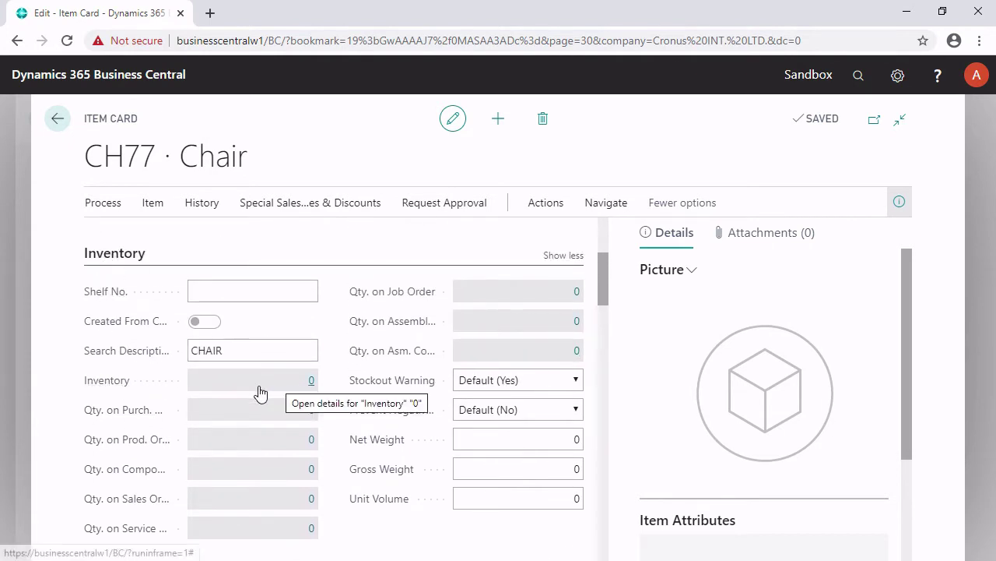
scroll(249, 350, "up", 3)
left_click(232, 309)
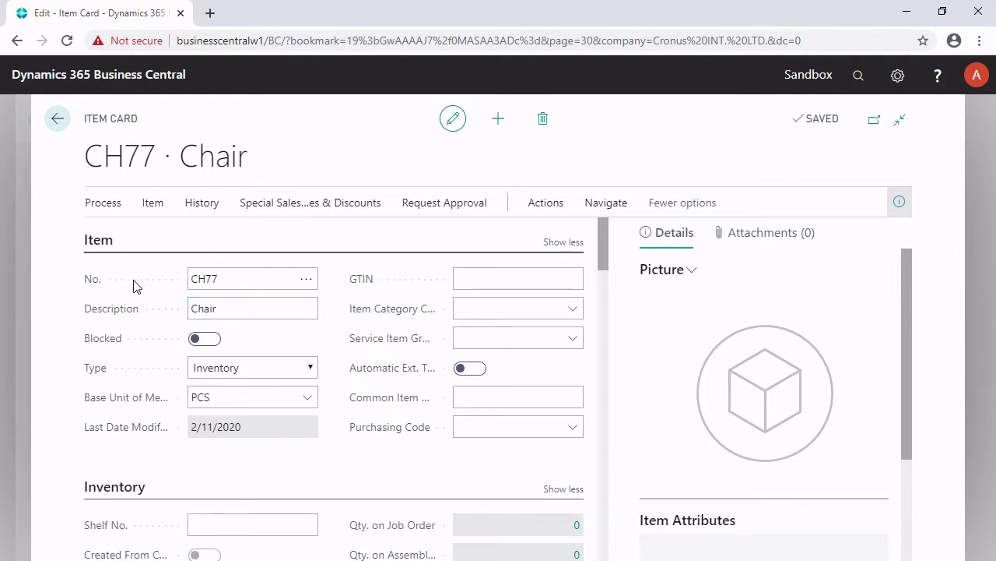
Step: Open the Item Journal from the item card and give the line entry type Positive Adjmt. and document number INV200
left_click(103, 204)
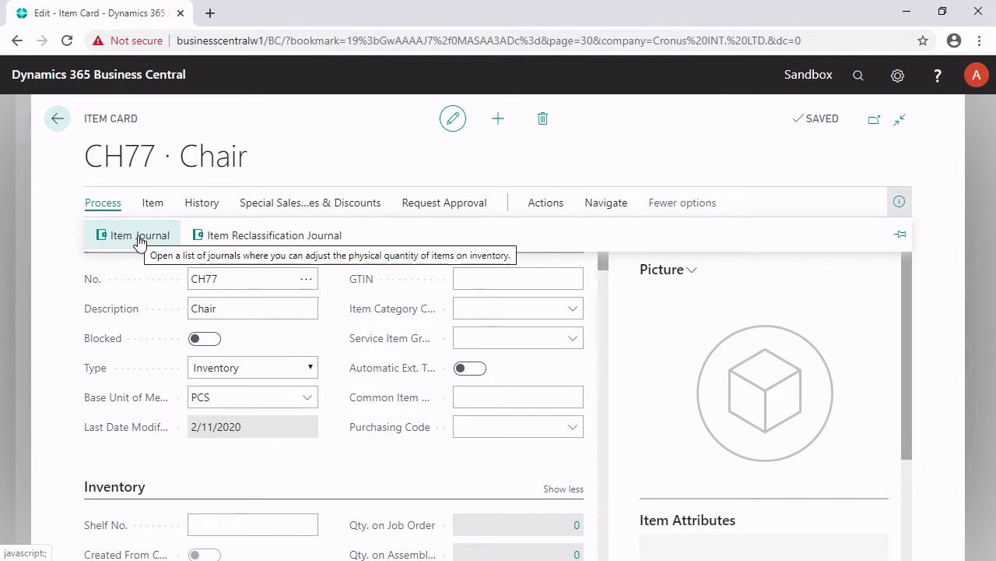
left_click(139, 237)
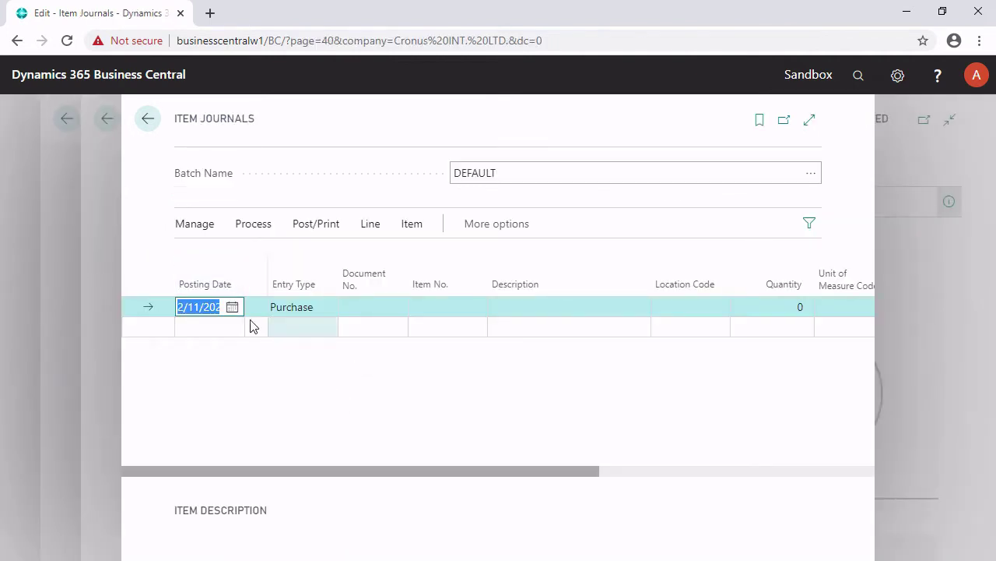
left_click(319, 308)
left_click(319, 358)
left_click(365, 302)
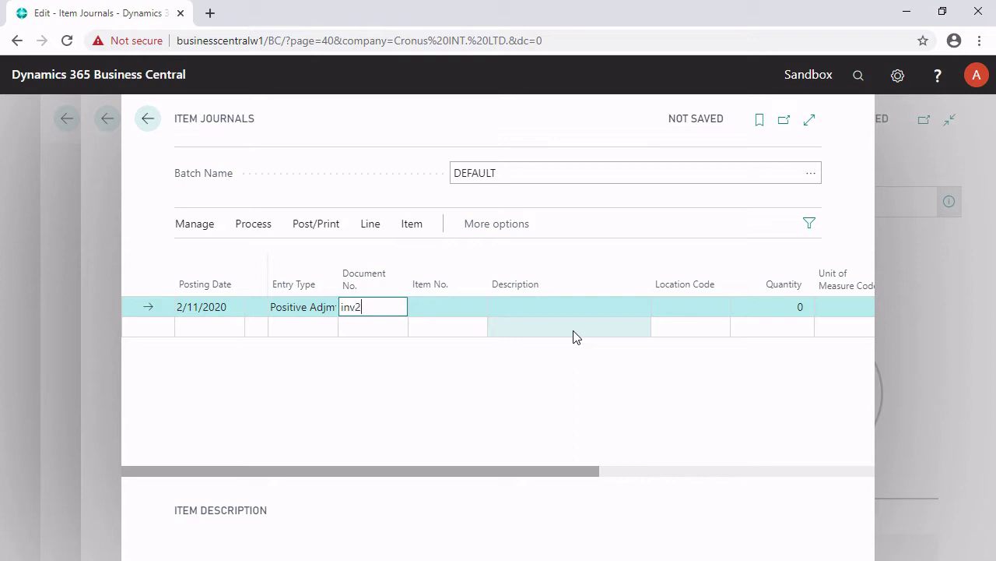
key("Tab")
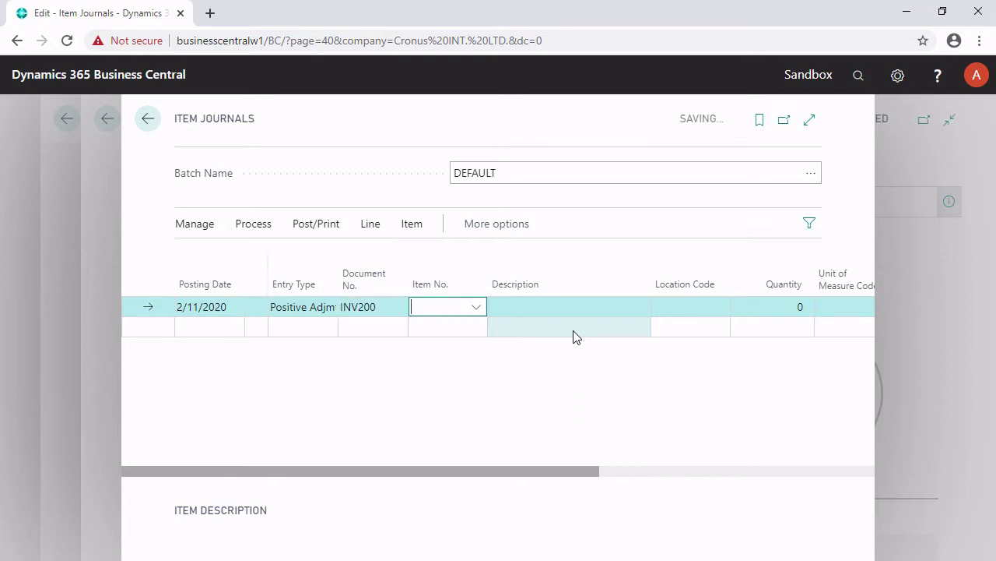
Step: Assign item CH77 to the journal line and set its description to "2 Pcs. in Stock"
left_click(477, 307)
left_click(447, 373)
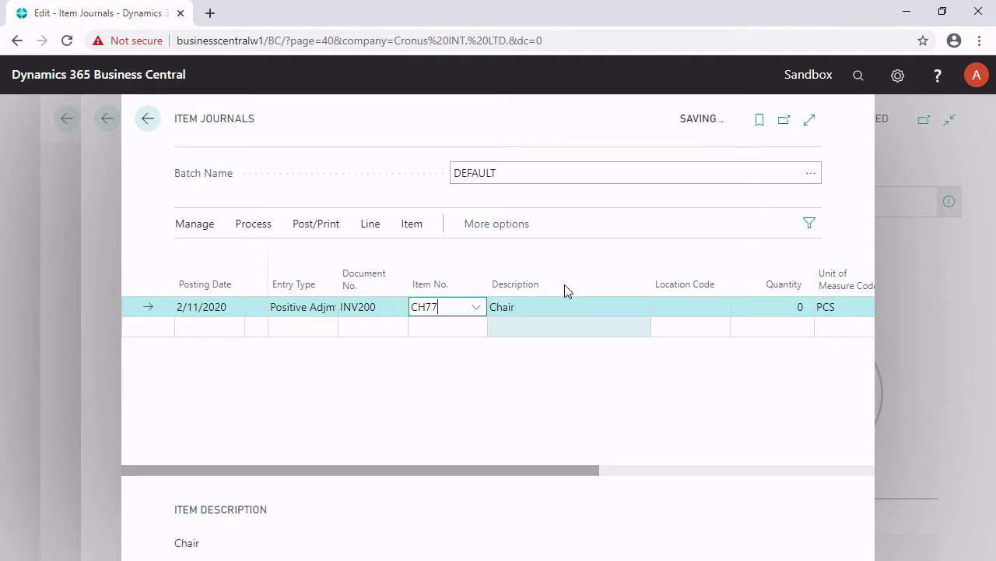
key("Tab")
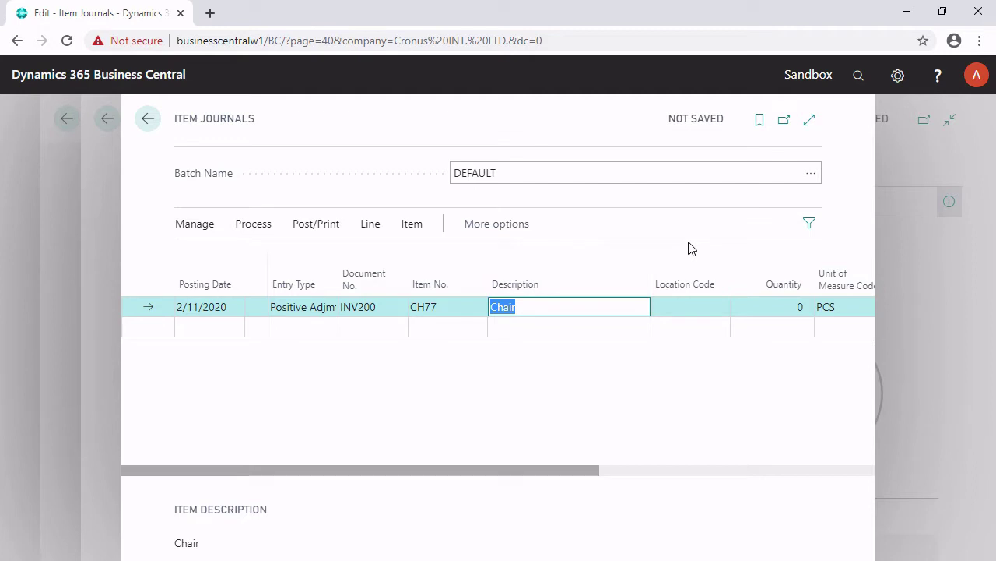
type("2 Pcs. in Stock")
key("Tab")
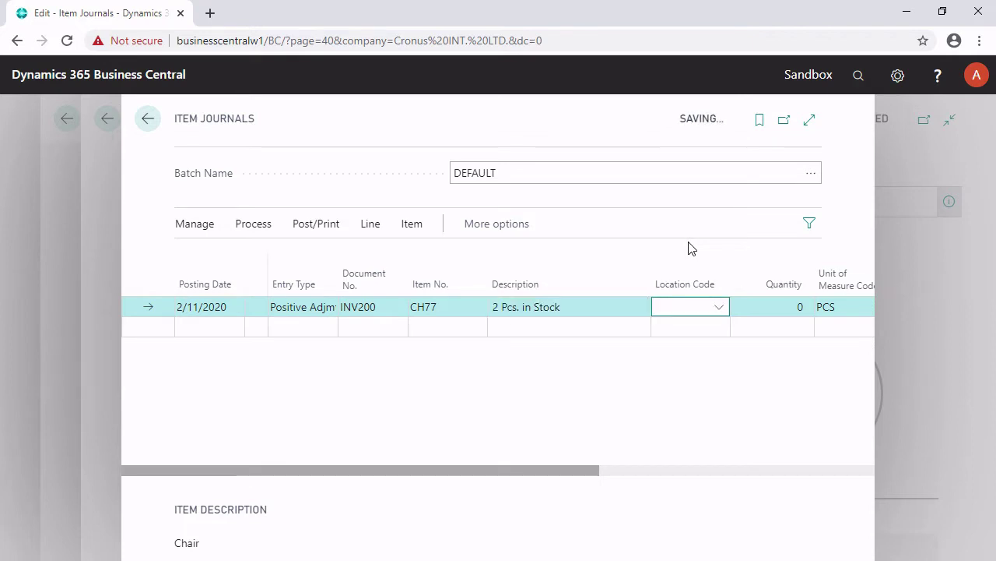
Step: Set the journal line's quantity to 2 and its unit amount to 100.00, leaving the location code blank
key("Tab")
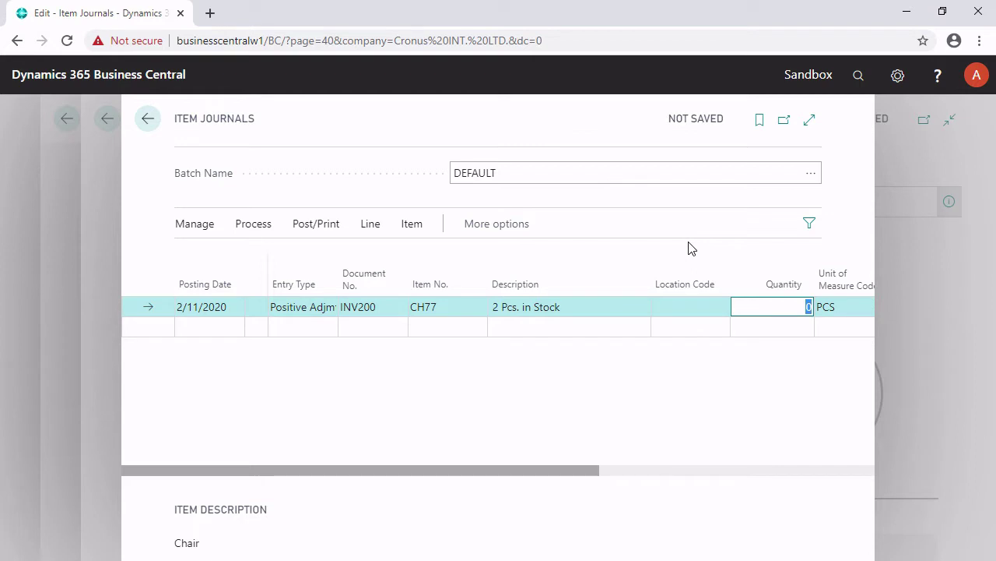
key("Tab")
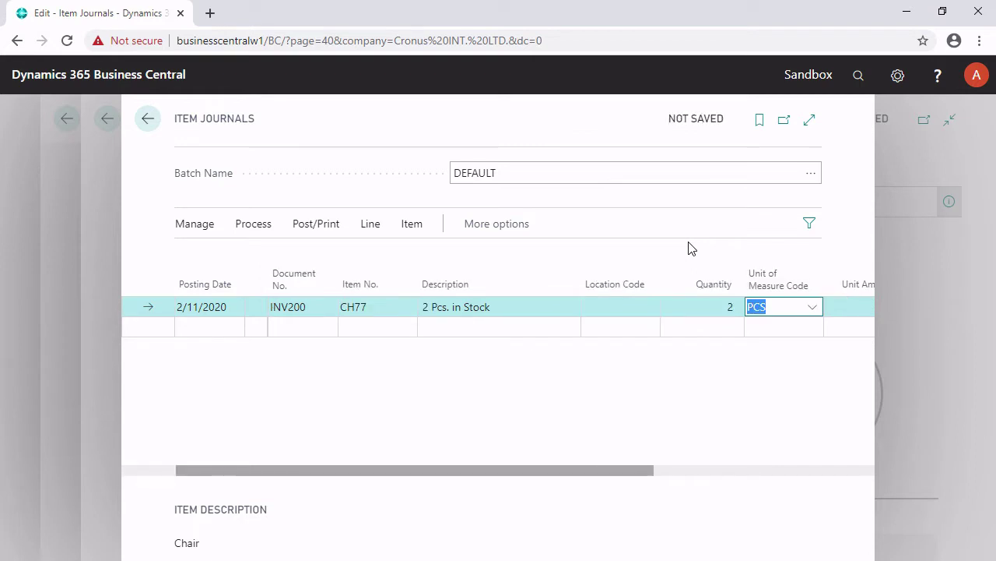
key("Tab")
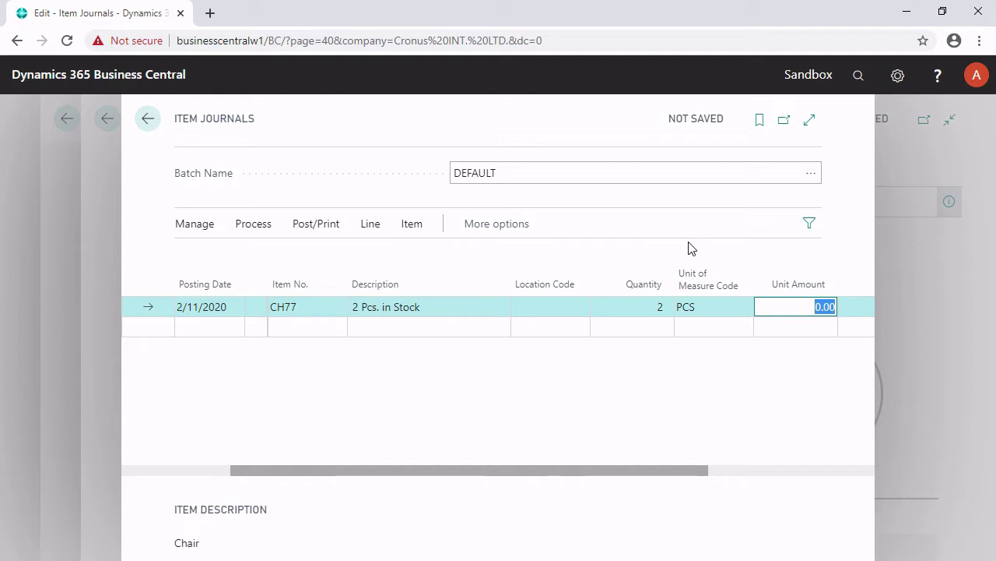
type("1")
key("Tab")
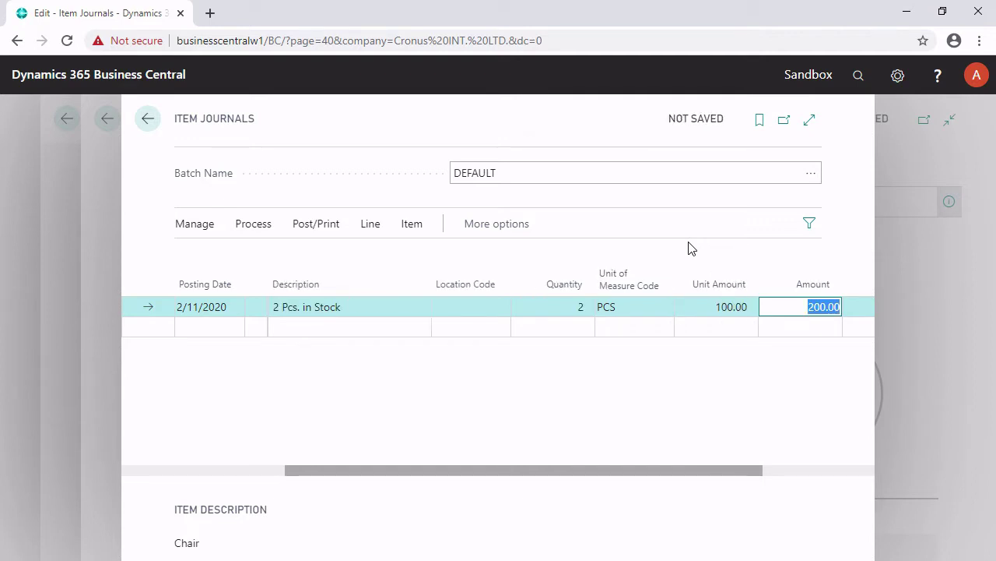
Step: Try to post the item journal line for the two chairs
left_click(322, 229)
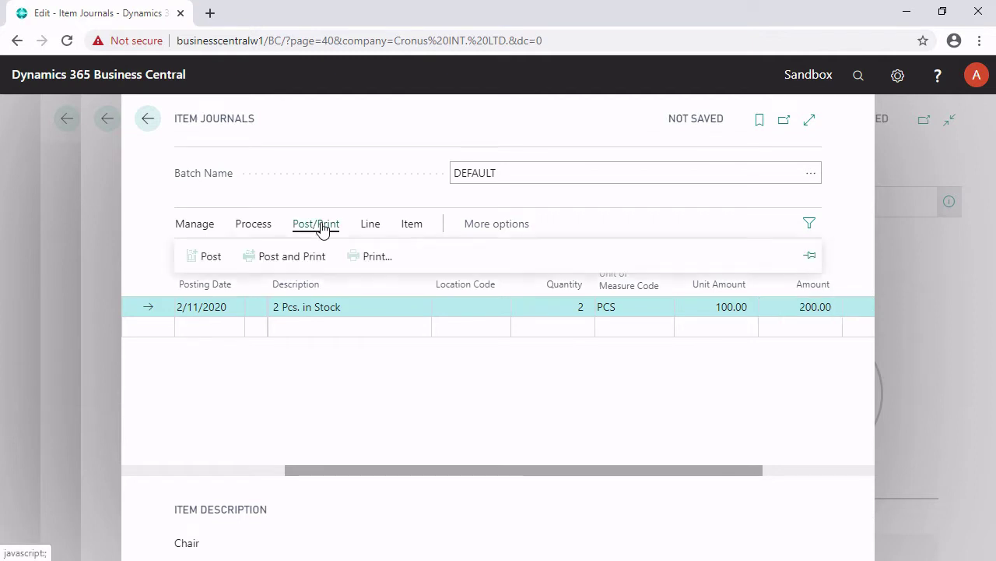
left_click(211, 259)
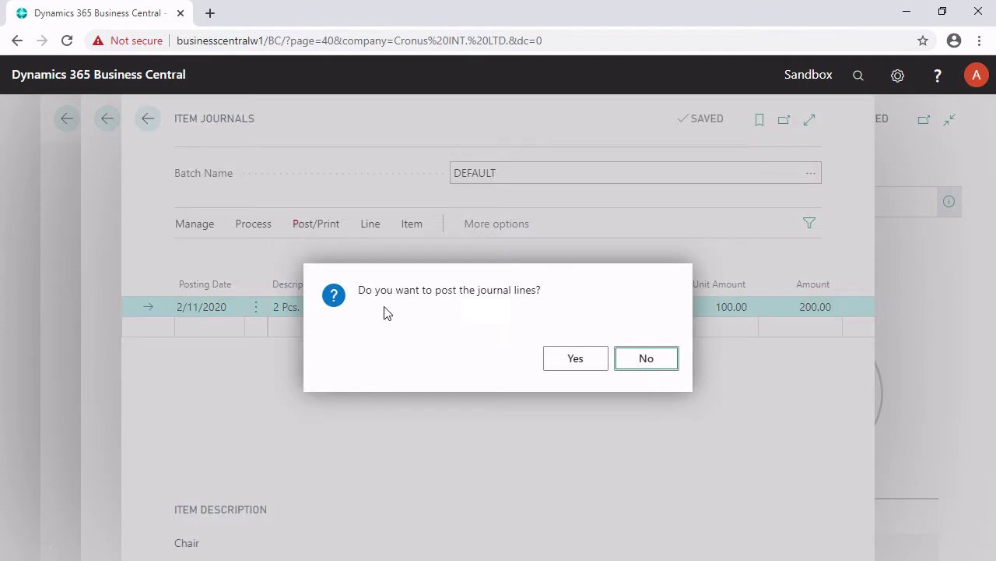
left_click(583, 362)
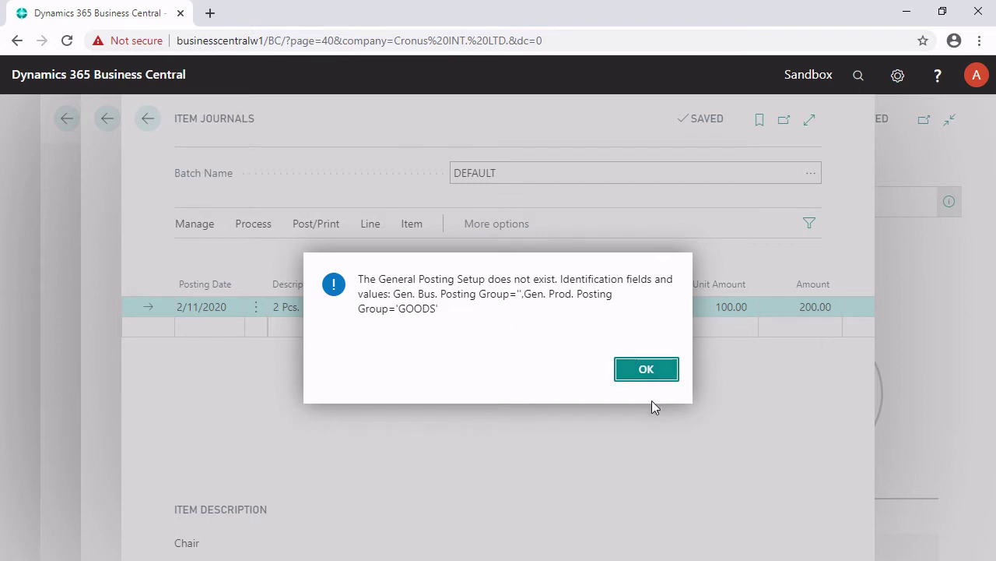
left_click(646, 372)
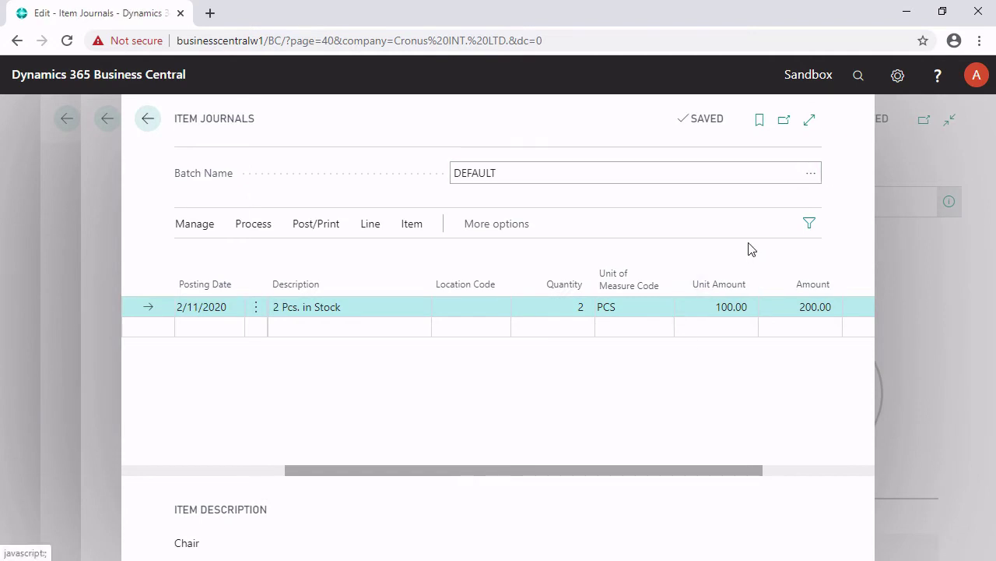
Step: Close the item journal, search for "general post" and open the General Posting Setup page
key("Escape")
left_click(857, 78)
type("gen")
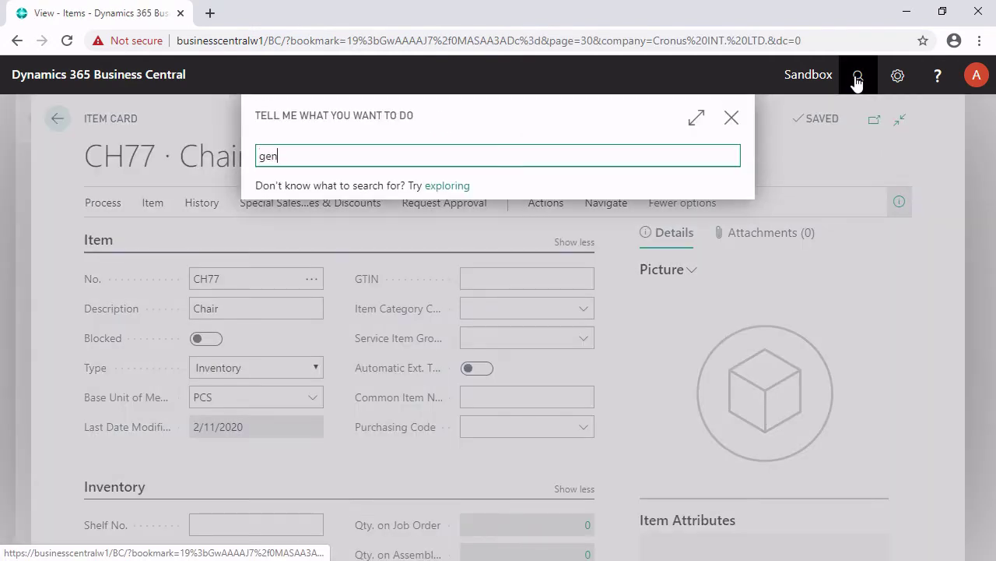
type("eral b")
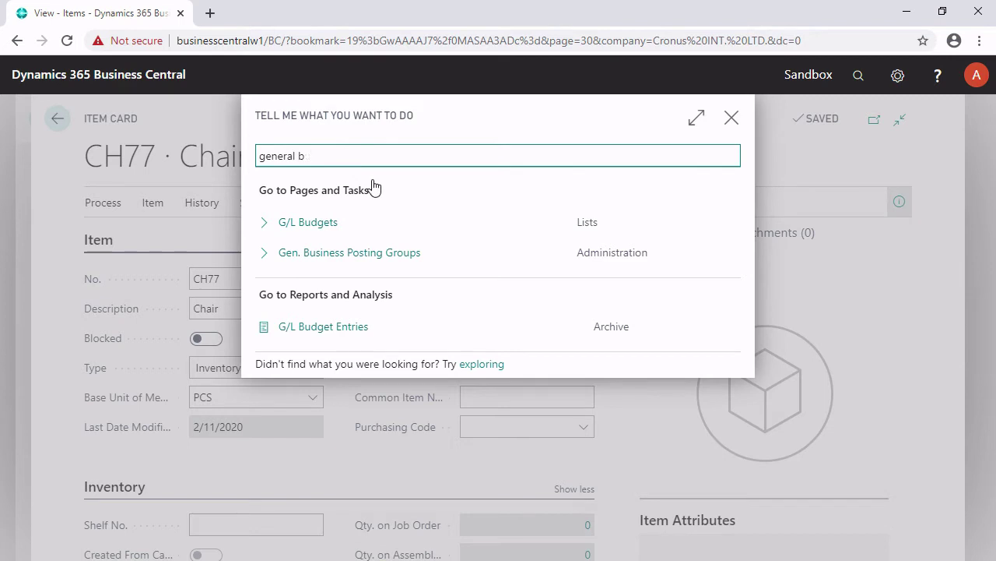
key("BackSpace")
type("post")
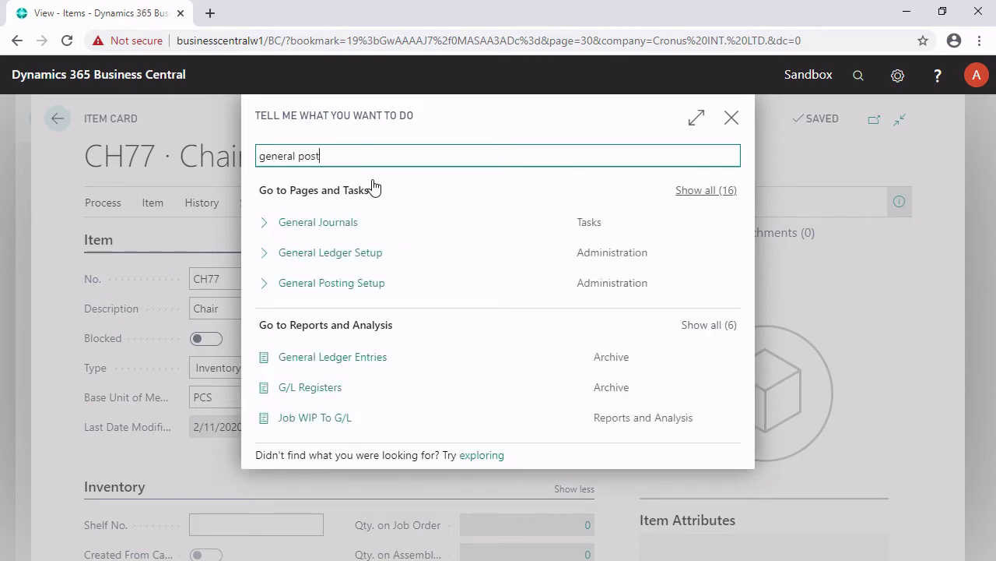
left_click(354, 225)
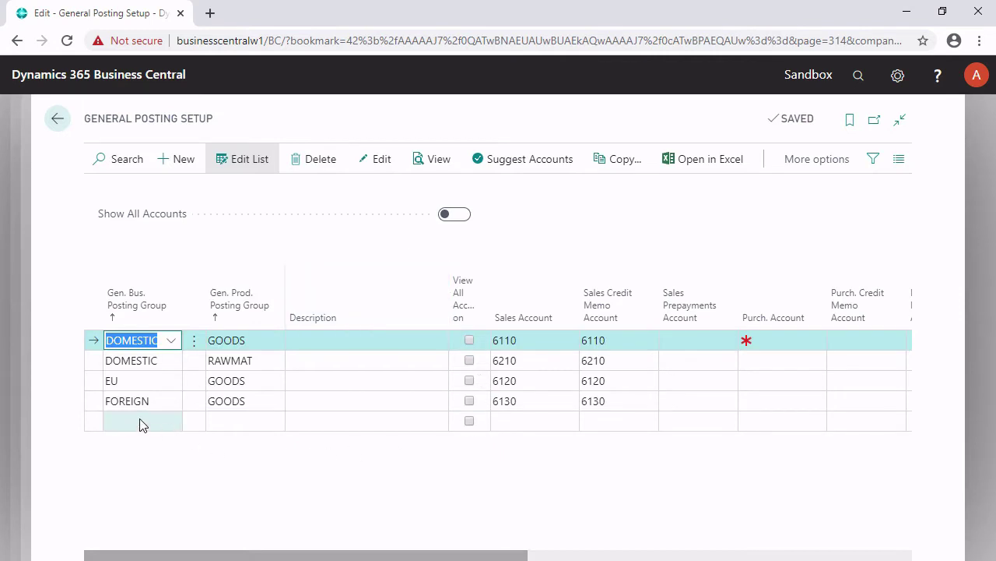
Step: Add a General Posting Setup line with a blank business posting group and product posting group GOODS
left_click(142, 424)
key("Tab")
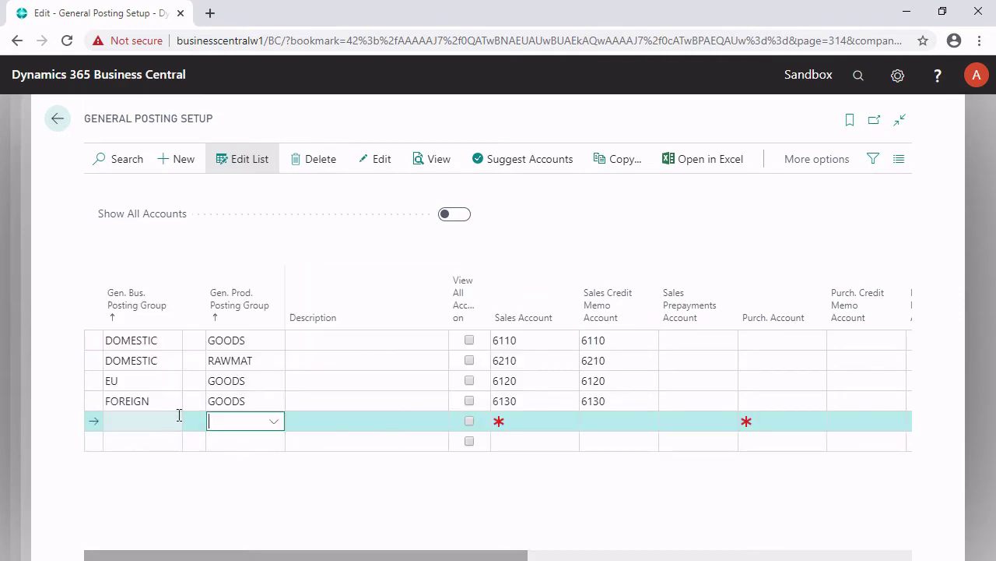
mouse_move(134, 302)
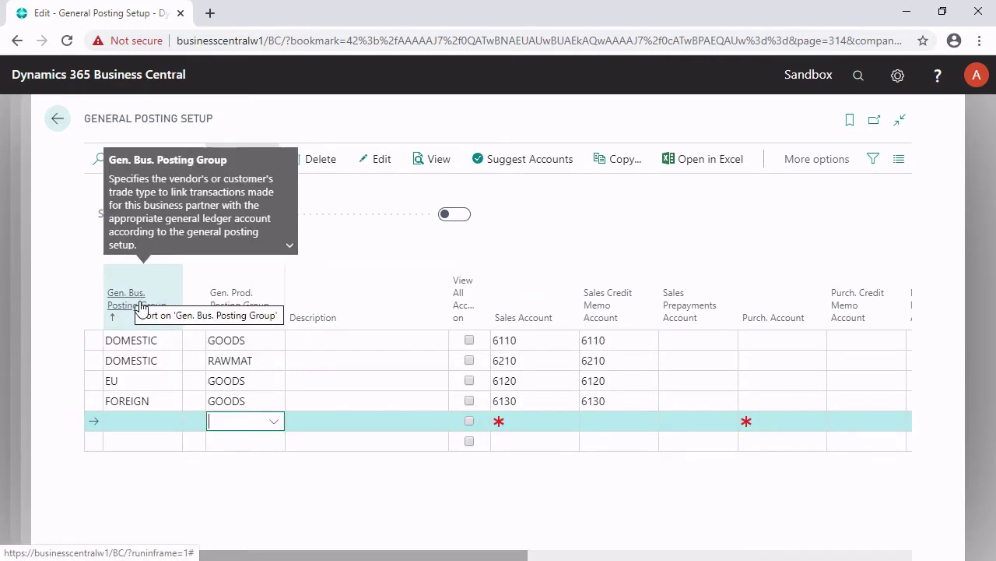
left_click(274, 425)
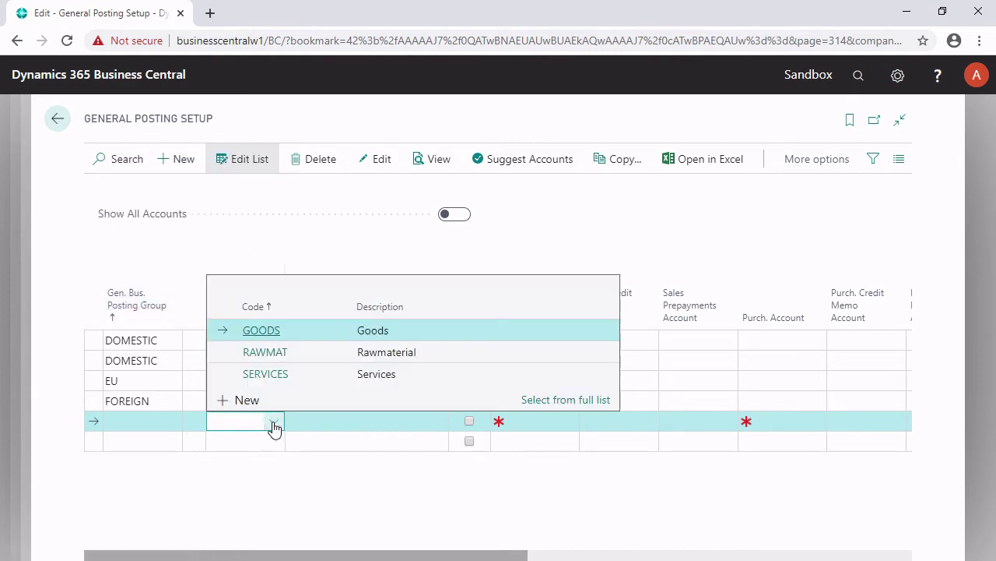
left_click(261, 330)
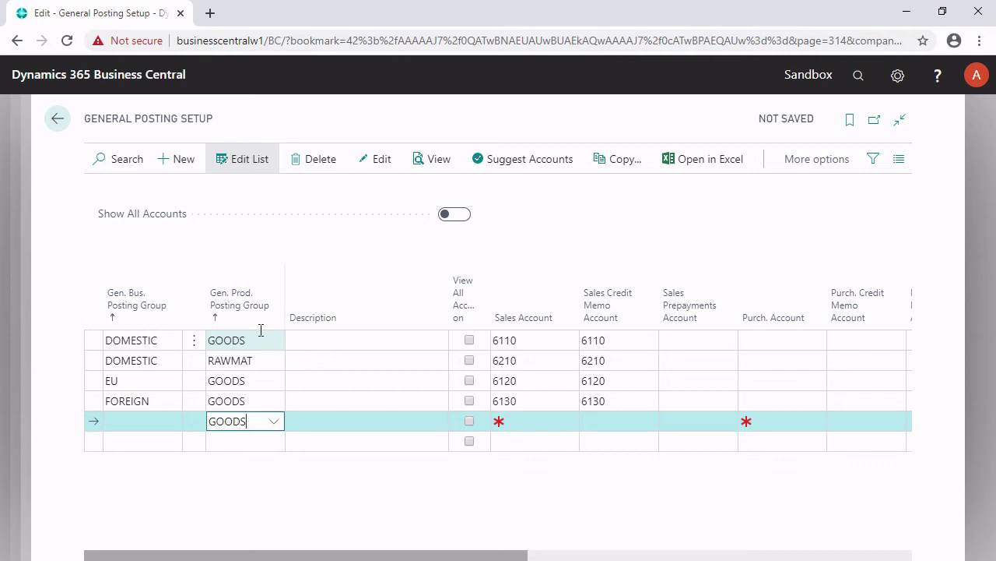
key("Tab")
key("Tab")
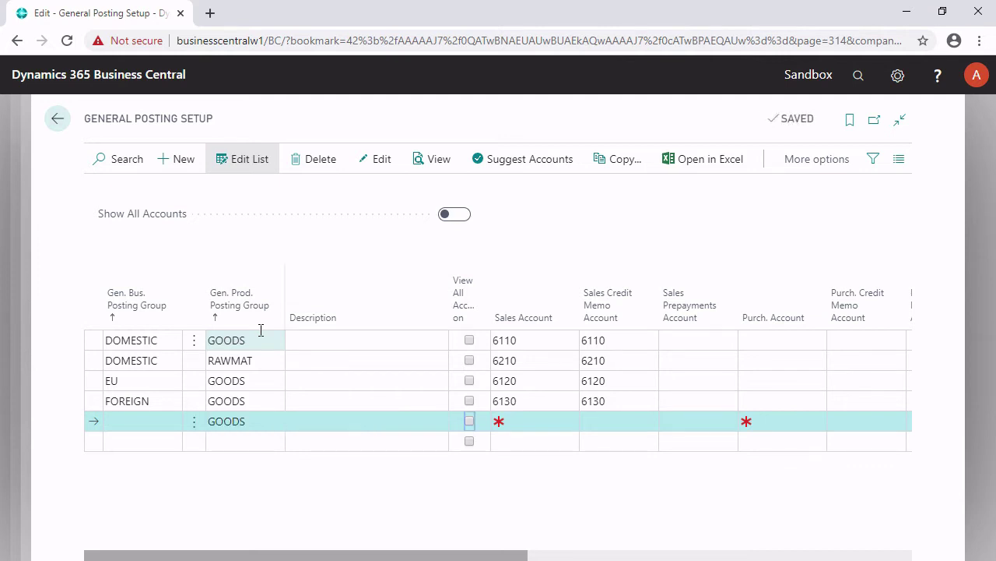
Step: Return to the CH77 item card, reopen the item journal and try to post the line for the two chairs
key("Tab")
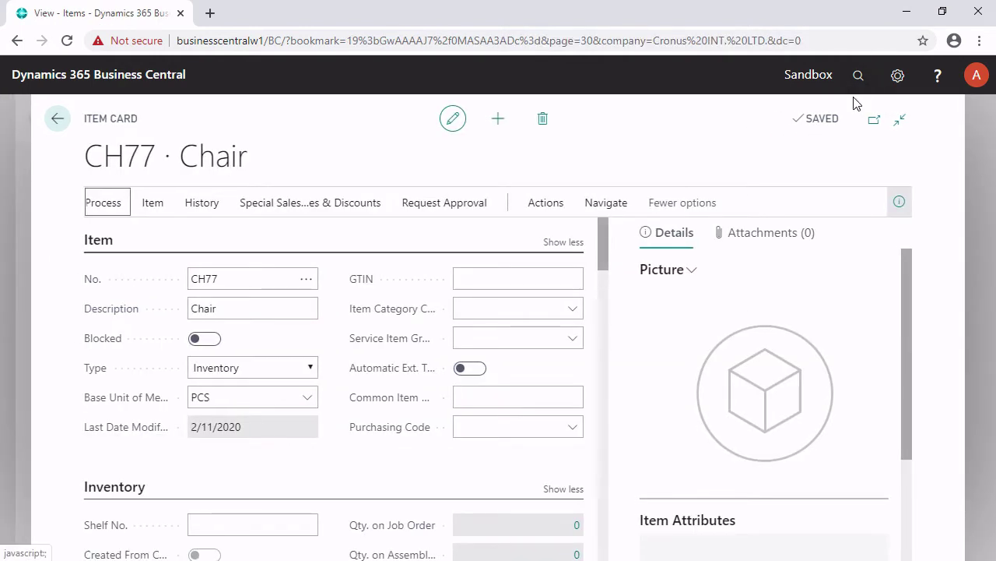
left_click(116, 202)
left_click(140, 235)
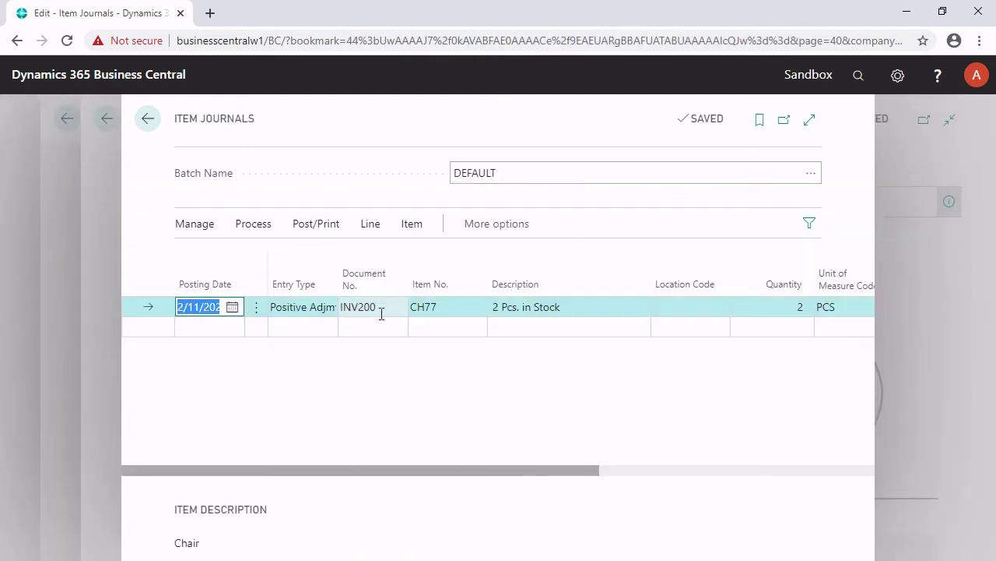
left_click(310, 226)
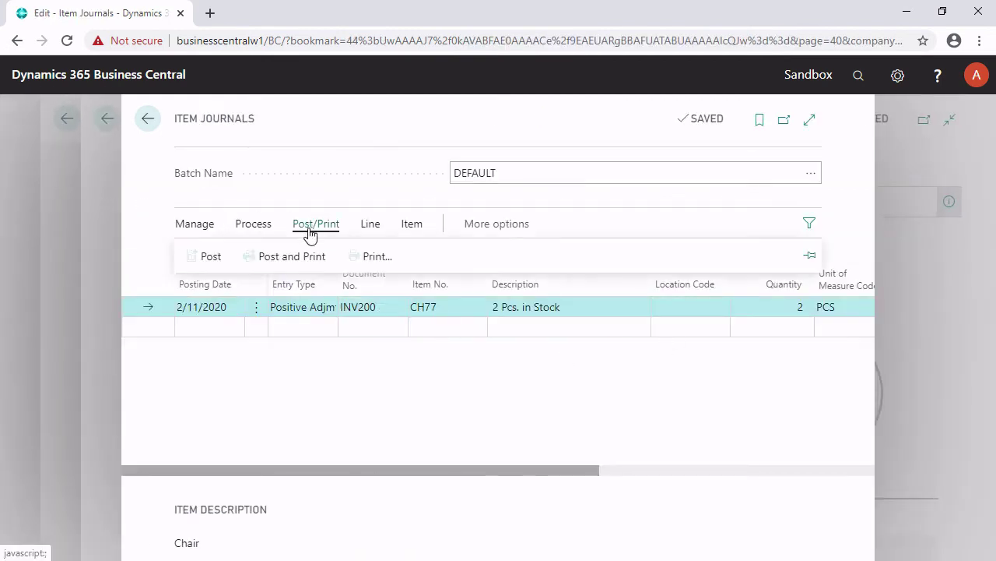
left_click(208, 256)
left_click(580, 358)
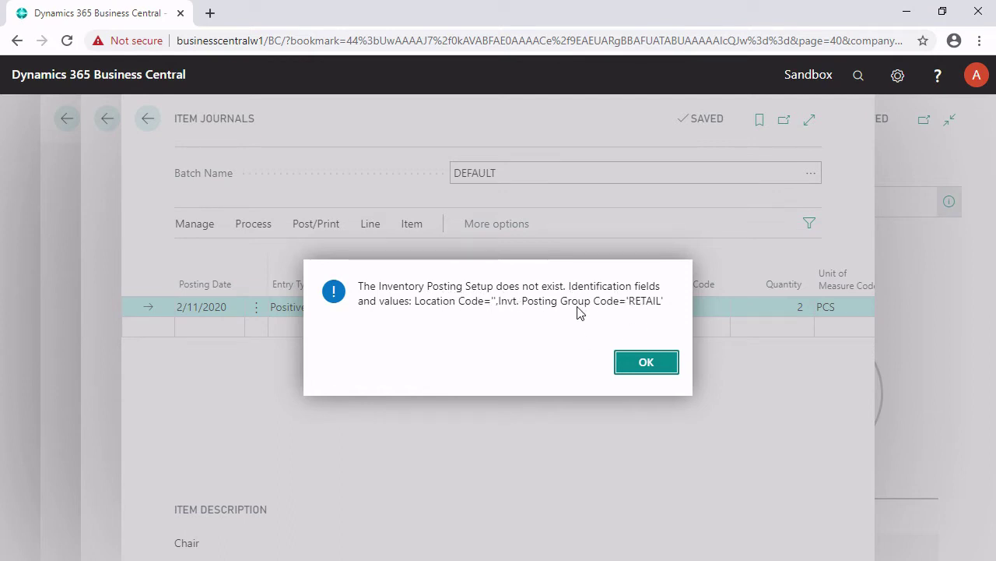
left_click(647, 363)
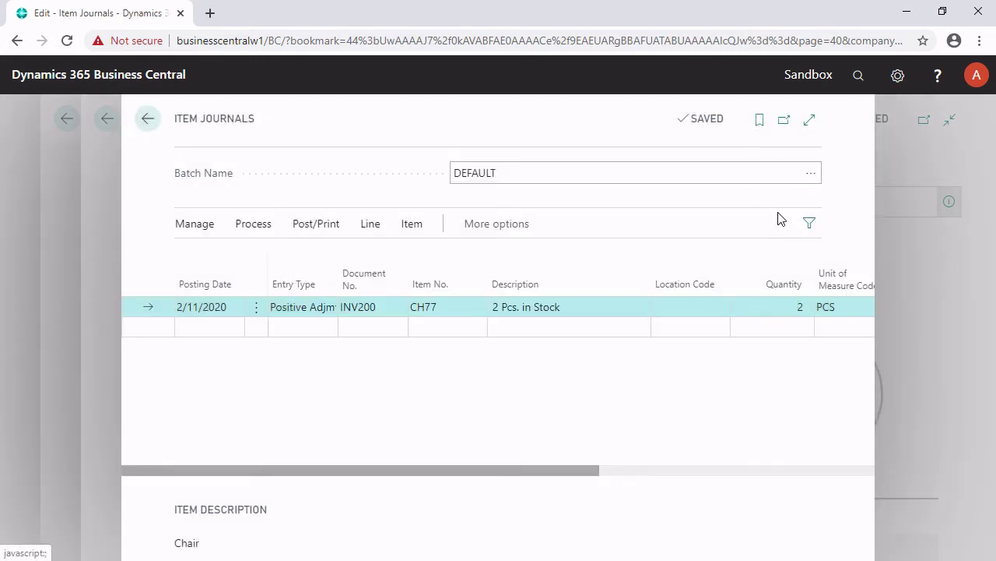
Step: Search for "inventory po" and open the Inventory Posting Groups page
left_click(859, 75)
type("nv")
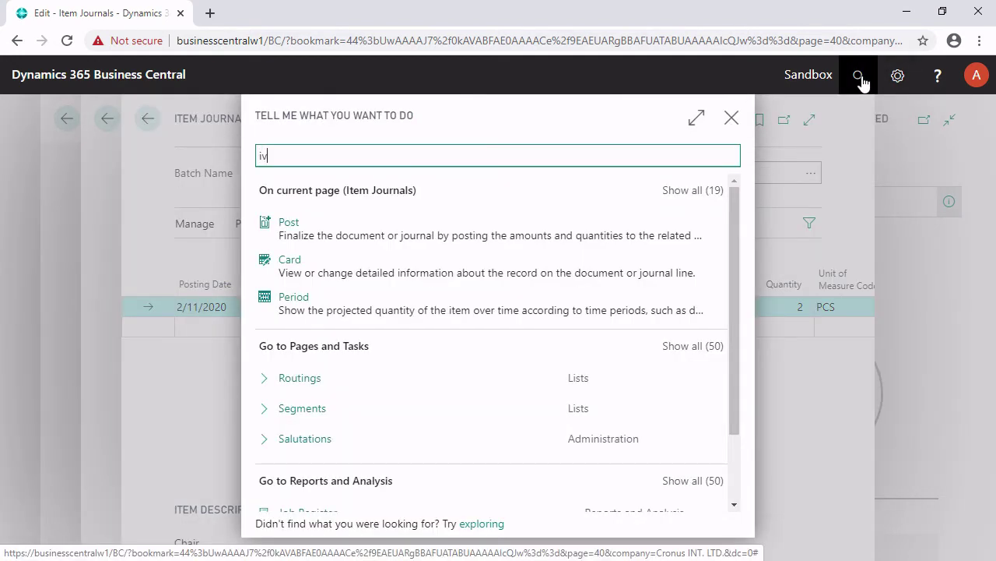
type("entory")
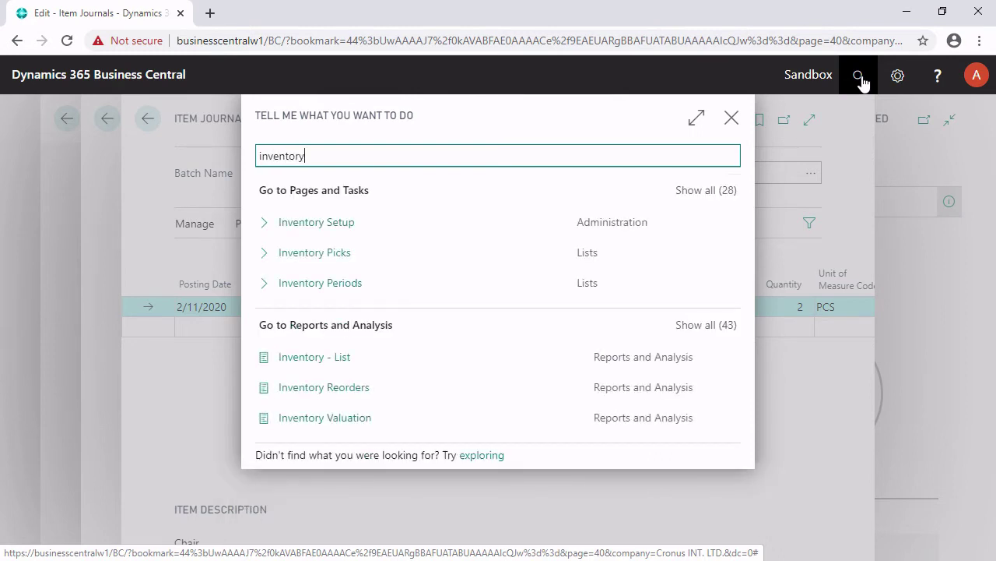
type("po")
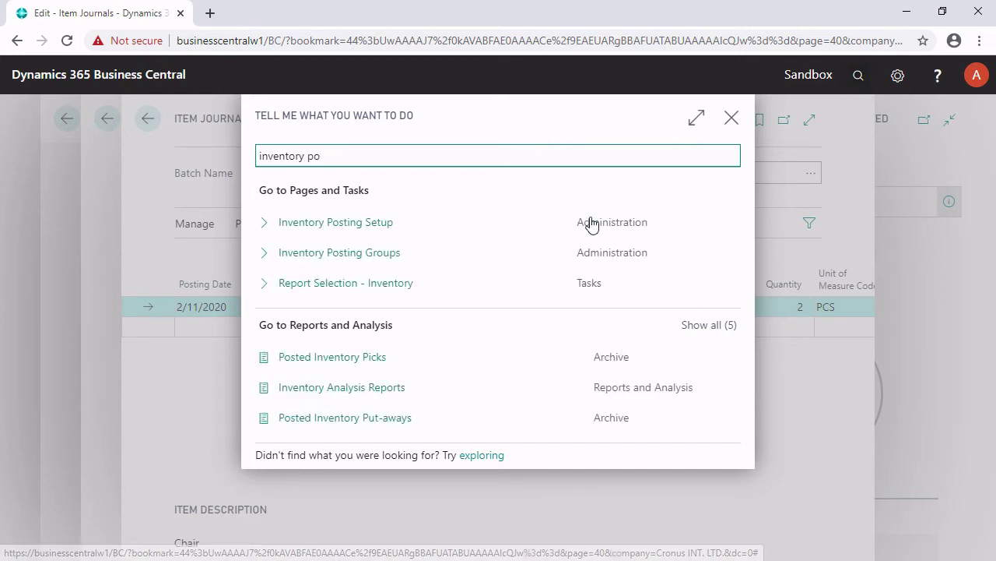
left_click(365, 255)
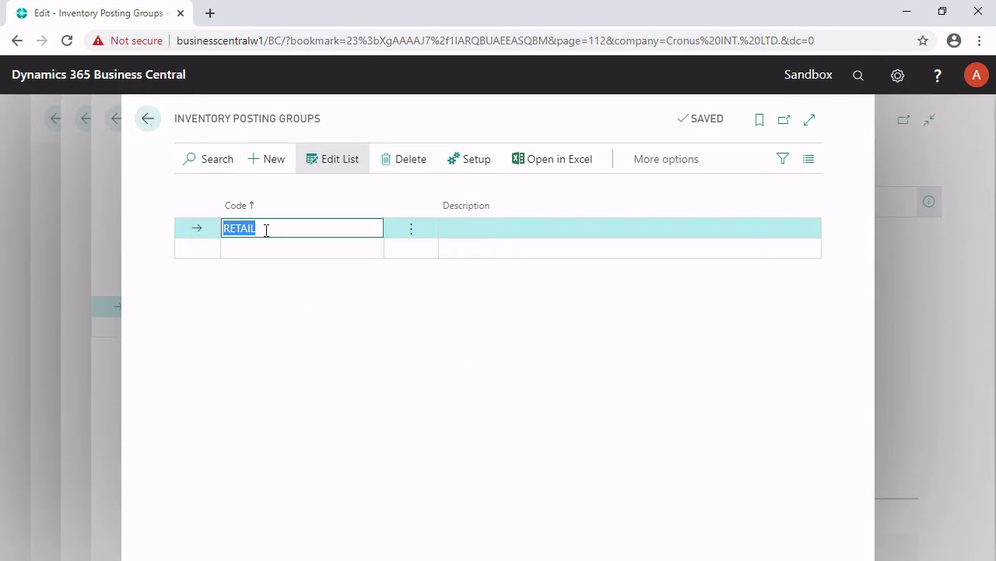
Step: Add an inventory posting setup line for group RETAIL with a blank location code and open the account list for its Inventory Account
left_click(475, 166)
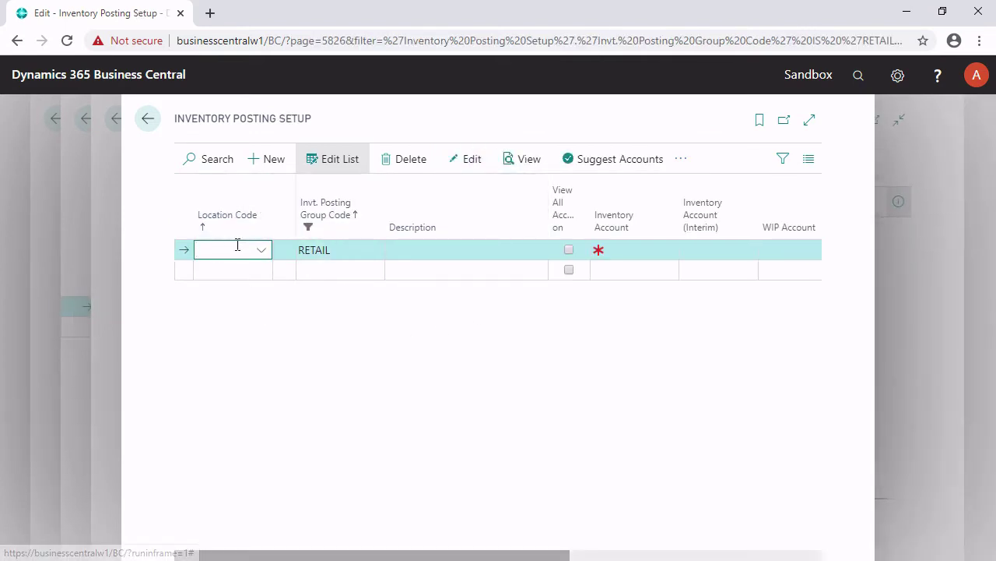
left_click(304, 251)
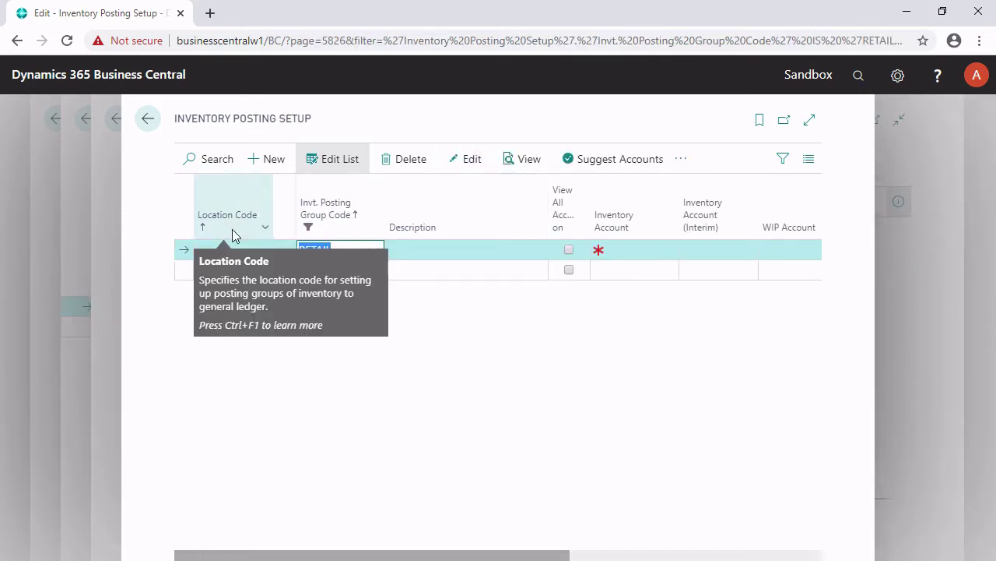
key("Tab")
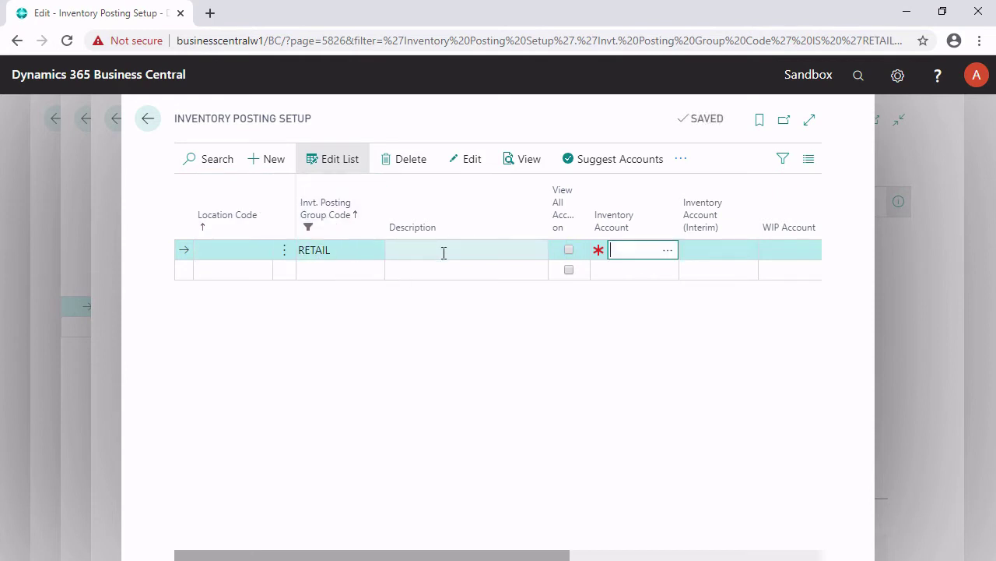
left_click(668, 251)
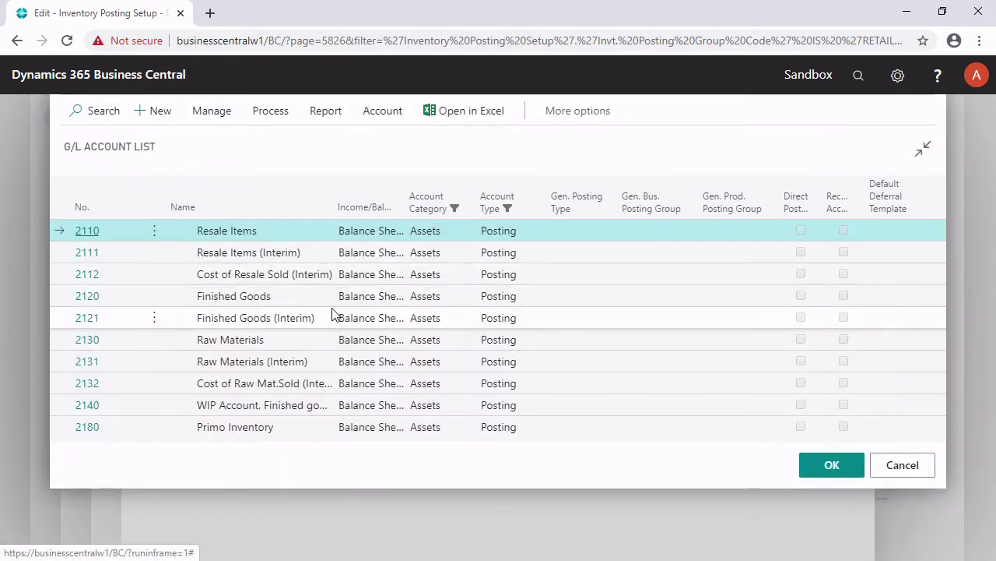
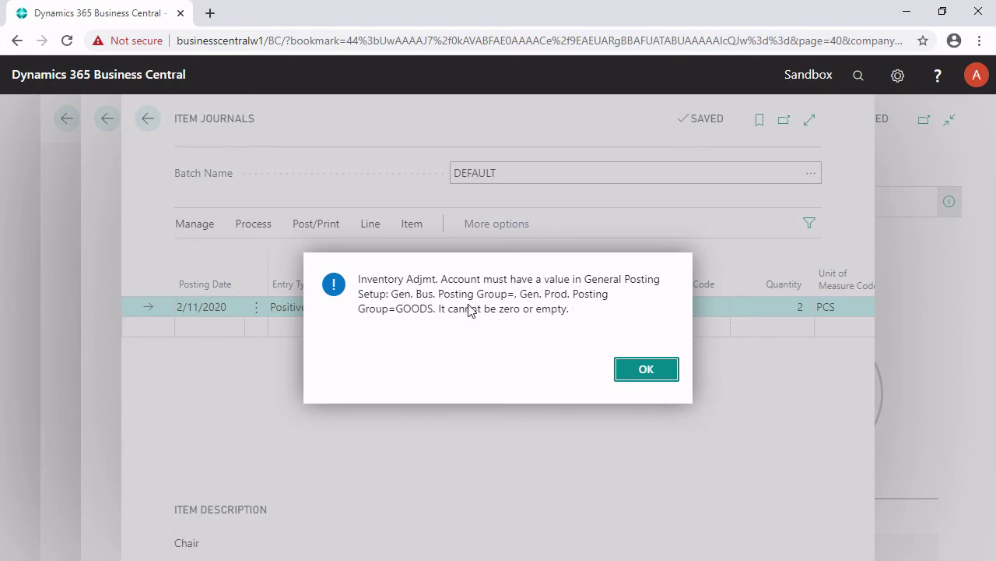
Step: Dismiss the posting error, search for "gener pos" and open the General Posting Setup page
left_click(642, 371)
left_click(861, 81)
type("gener ")
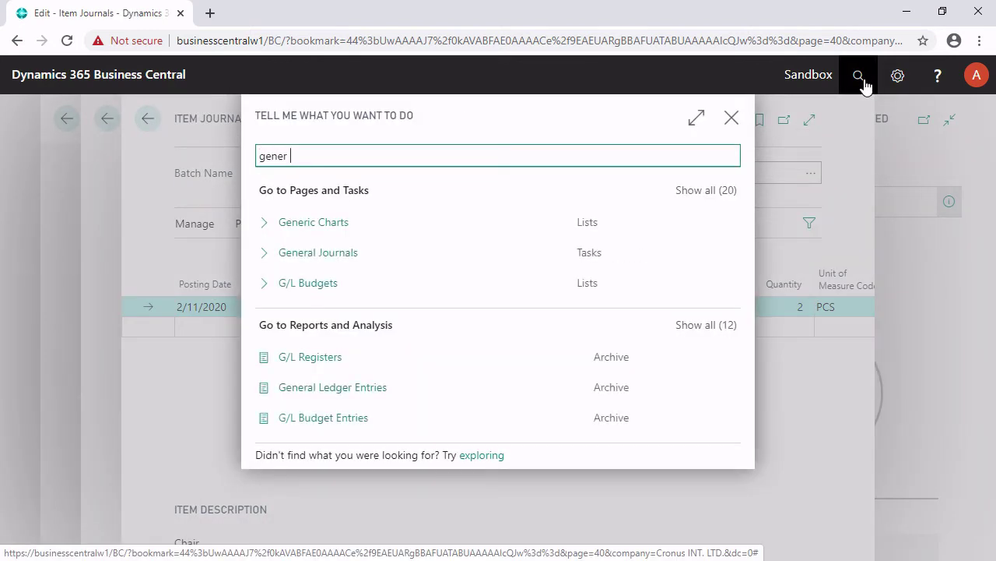
type("pos")
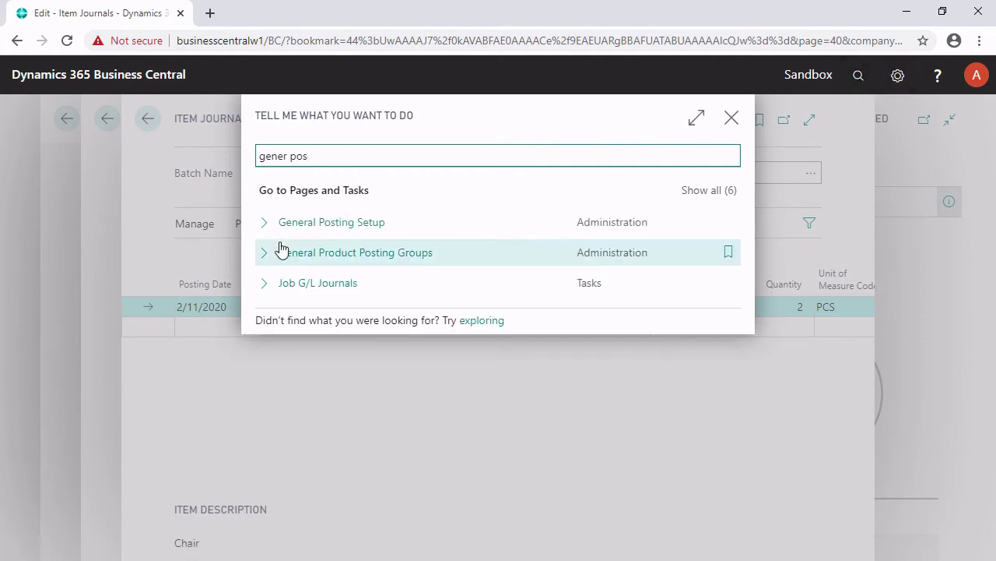
key("Return")
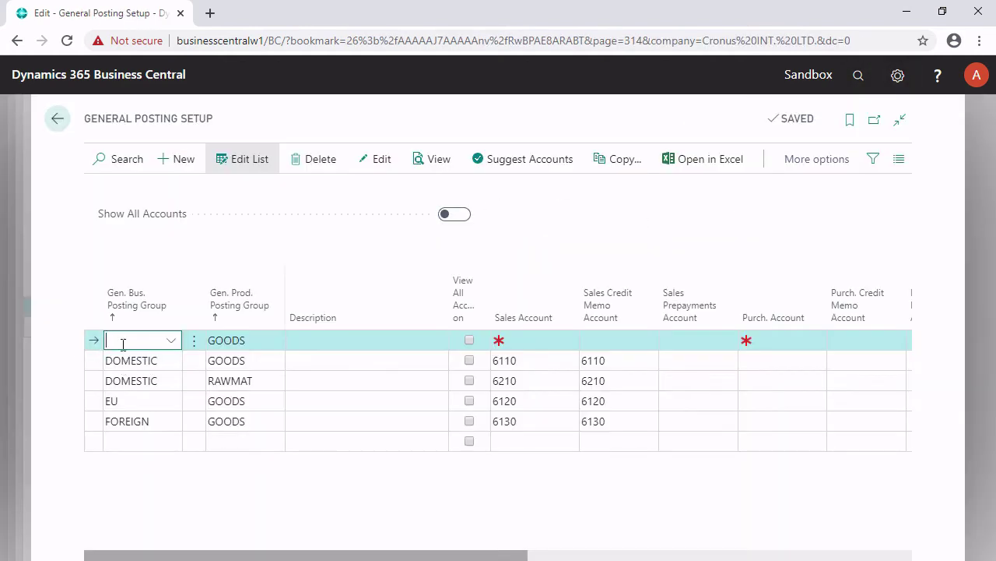
Step: Set the Inventory Adjmt. Account to 7170 on the GOODS line with the blank business posting group
left_click_drag(286, 555, 522, 554)
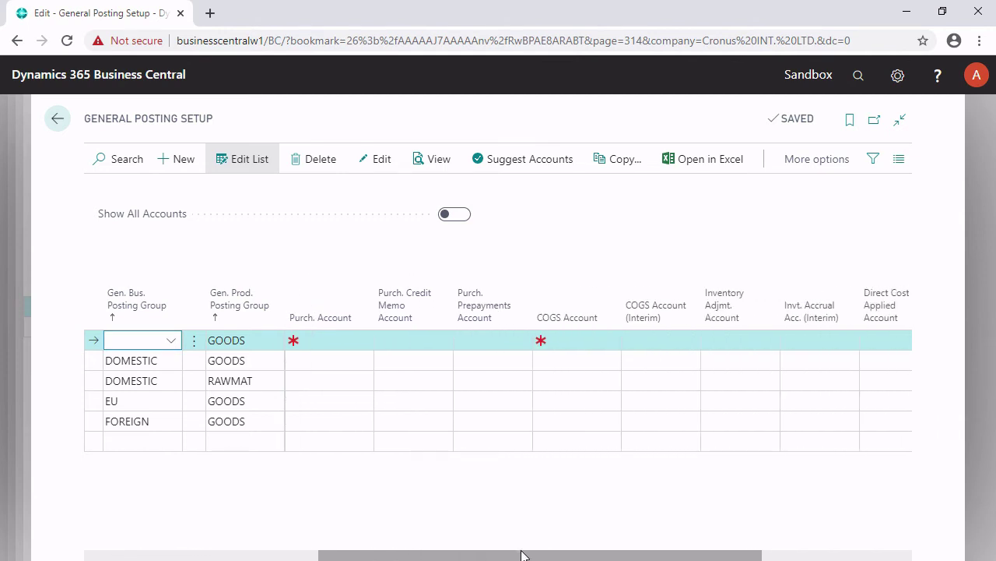
left_click(734, 340)
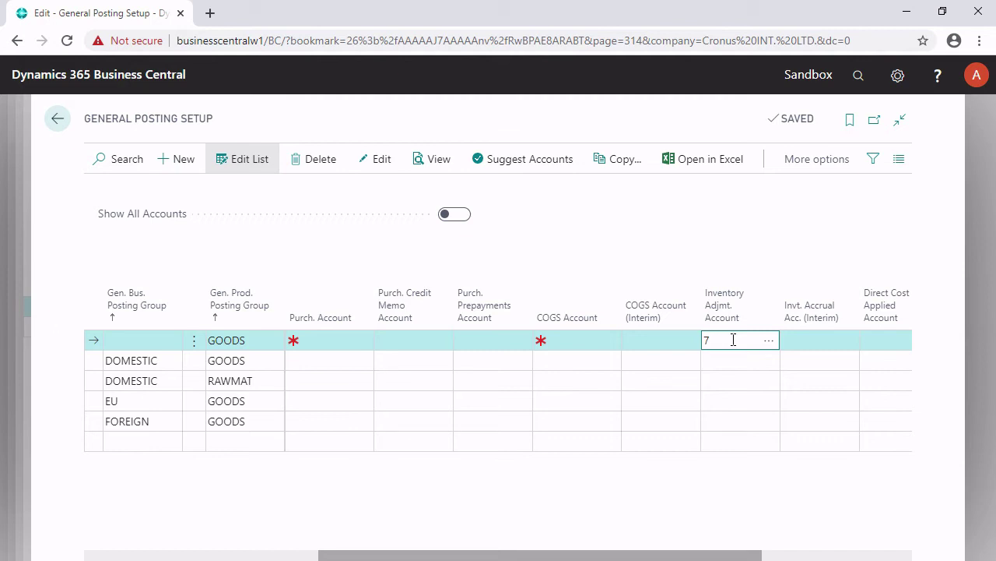
key("Tab")
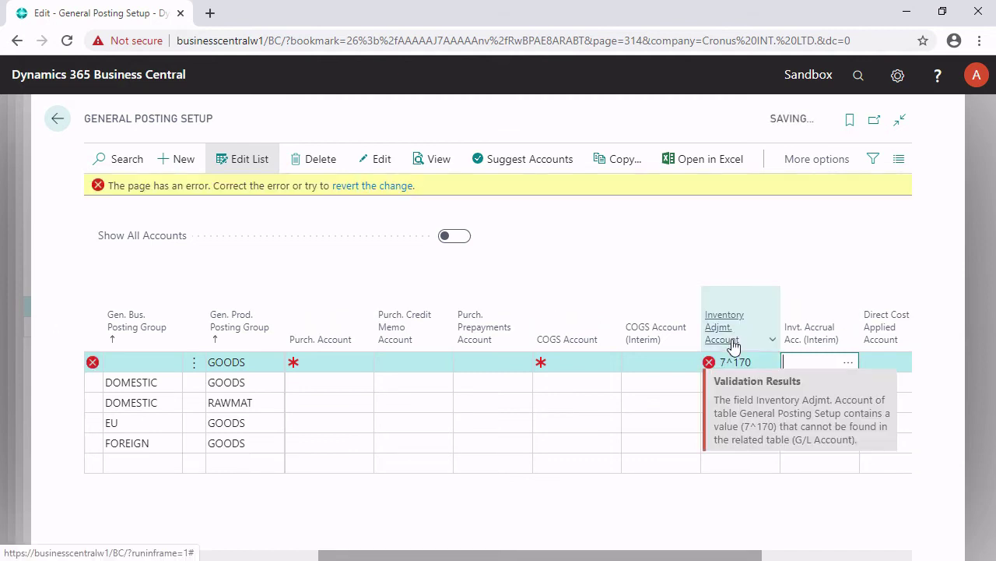
left_click(748, 362)
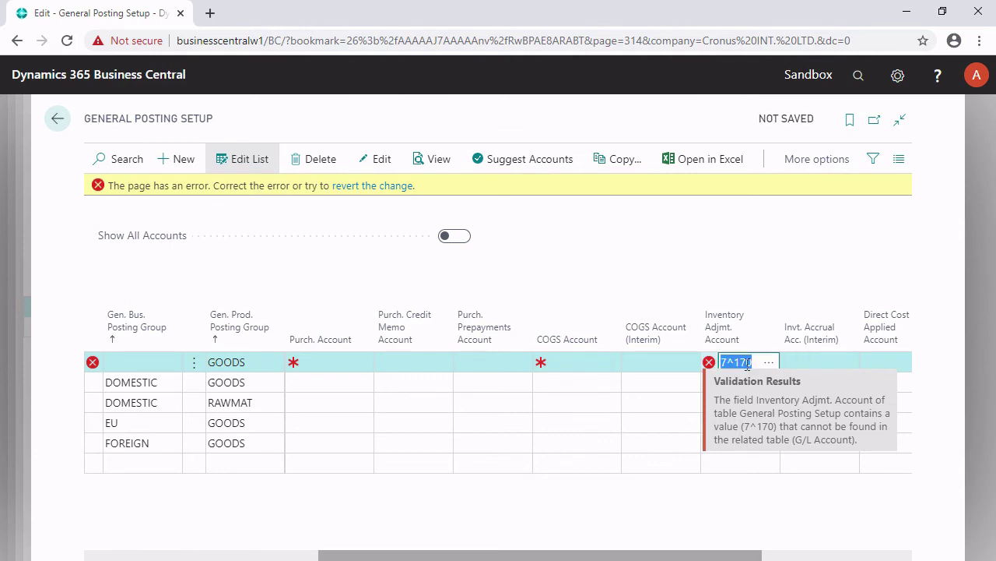
left_click(741, 365)
key("BackSpace")
key("BackSpace")
key("Tab")
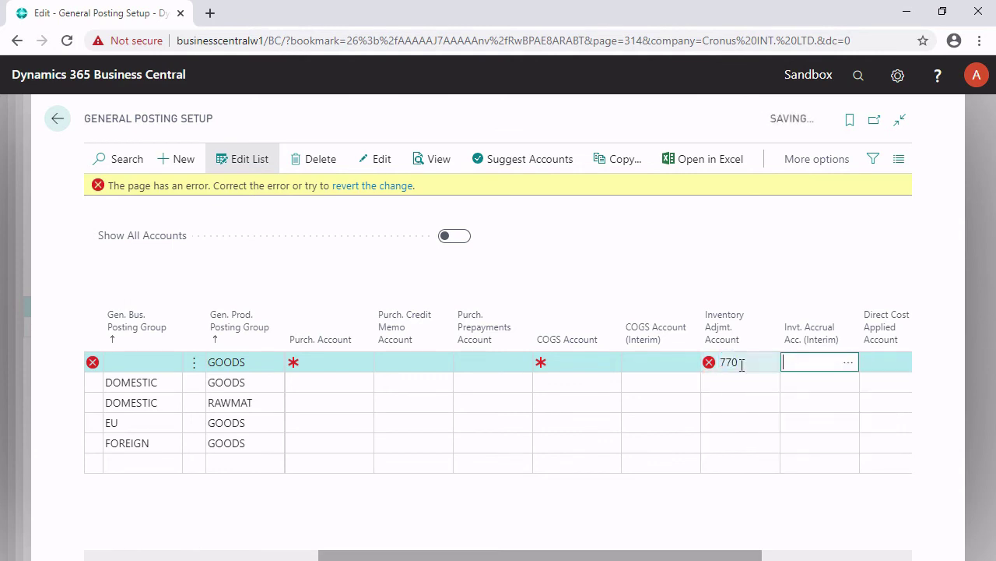
left_click(730, 363)
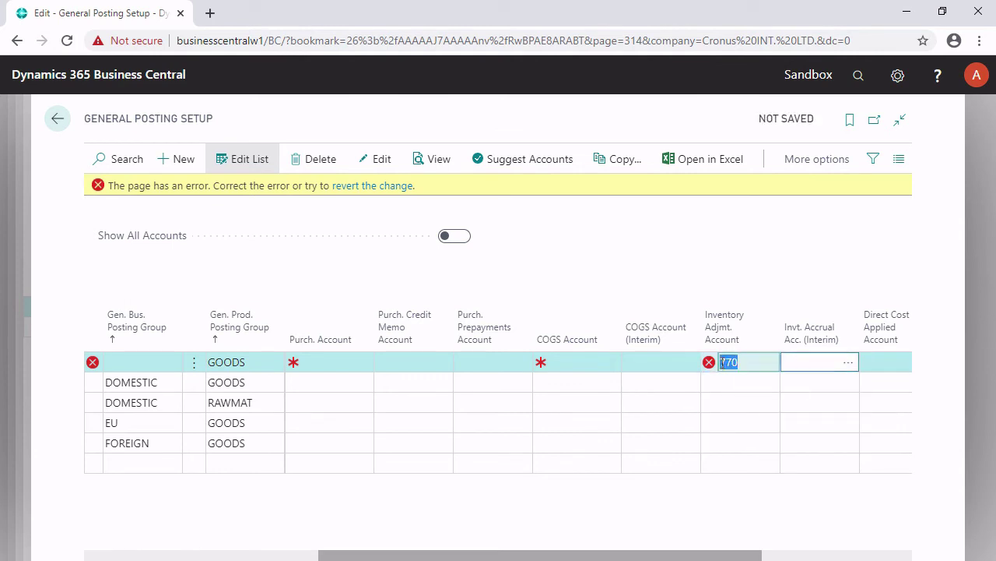
type("7")
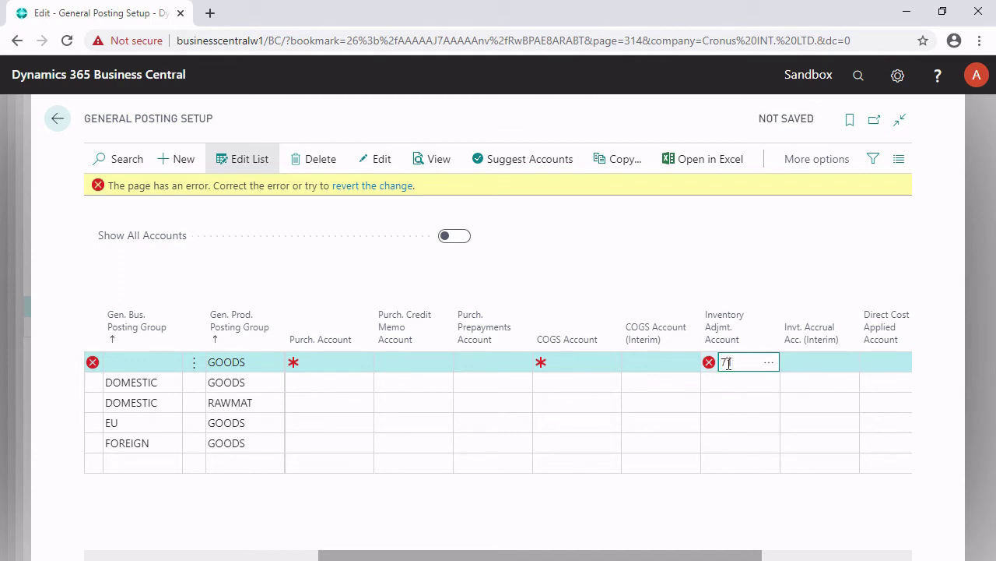
key("Tab")
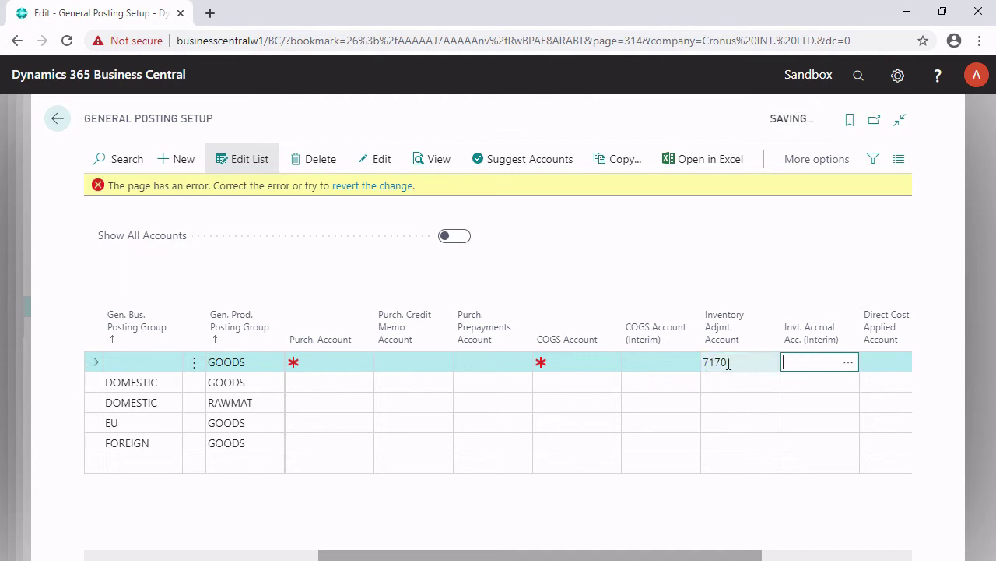
Step: Reselect G/L account 7170 (Inventory Adjmt., Retail) from the account list for the GOODS line and return to the item card
left_click(730, 364)
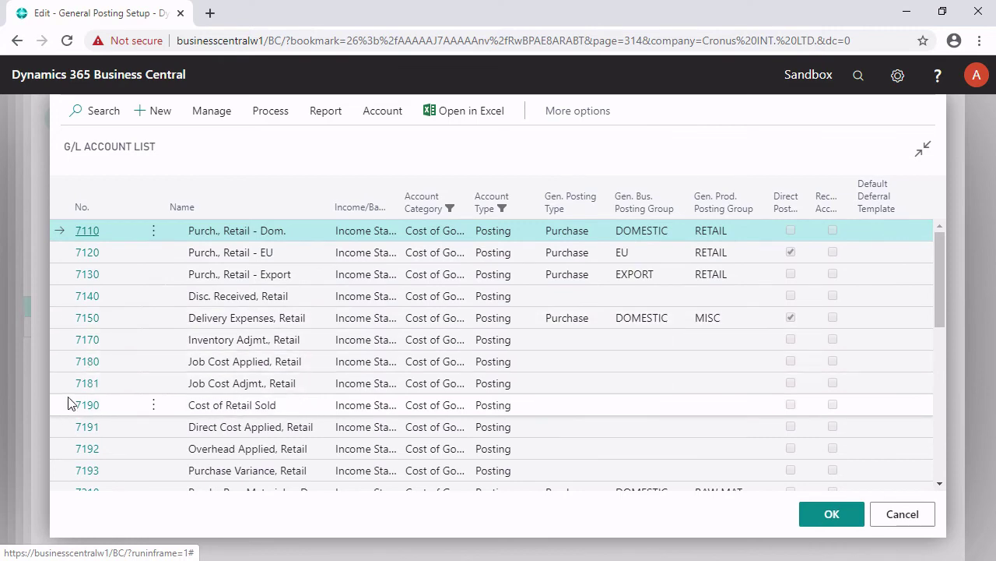
left_click(69, 343)
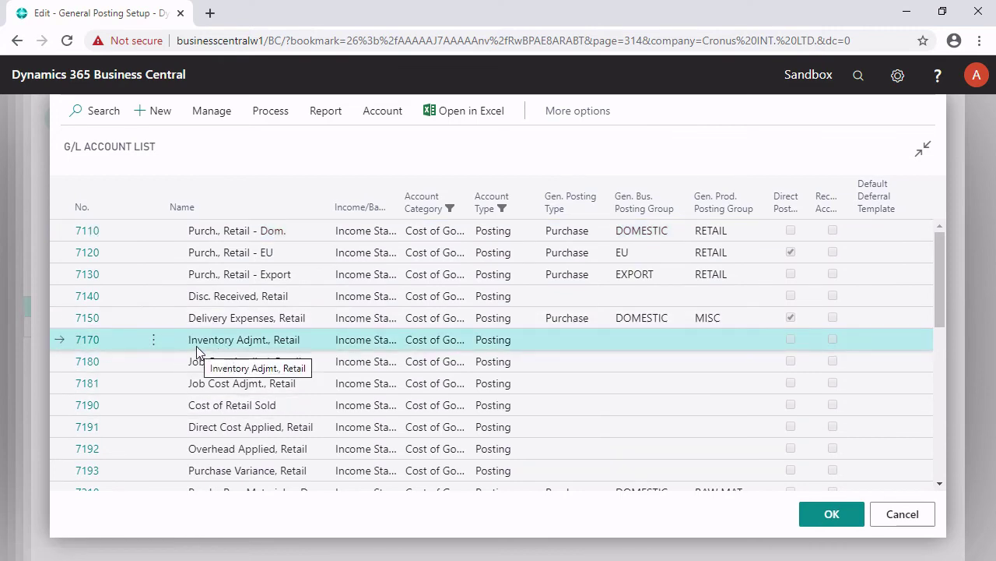
double_click(346, 339)
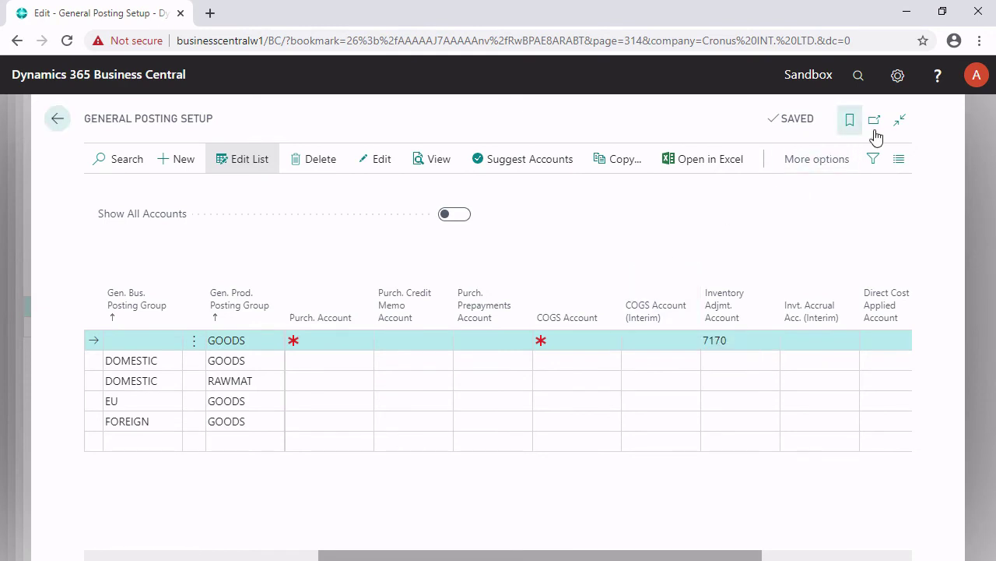
key("Escape")
key("Escape")
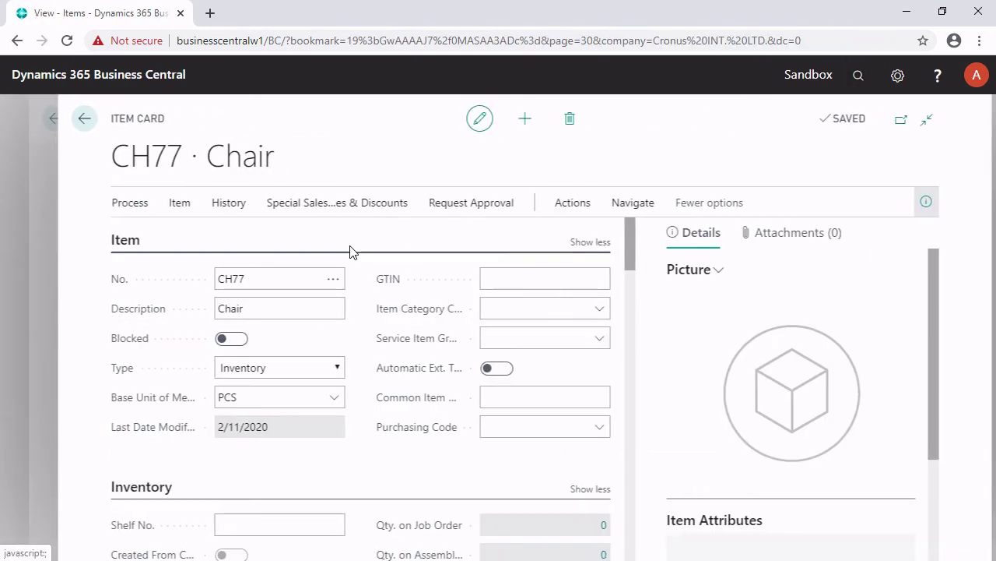
Step: Reopen the item journal from the CH77 item card and post the positive adjustment line INV200 for the two chairs
left_click(110, 210)
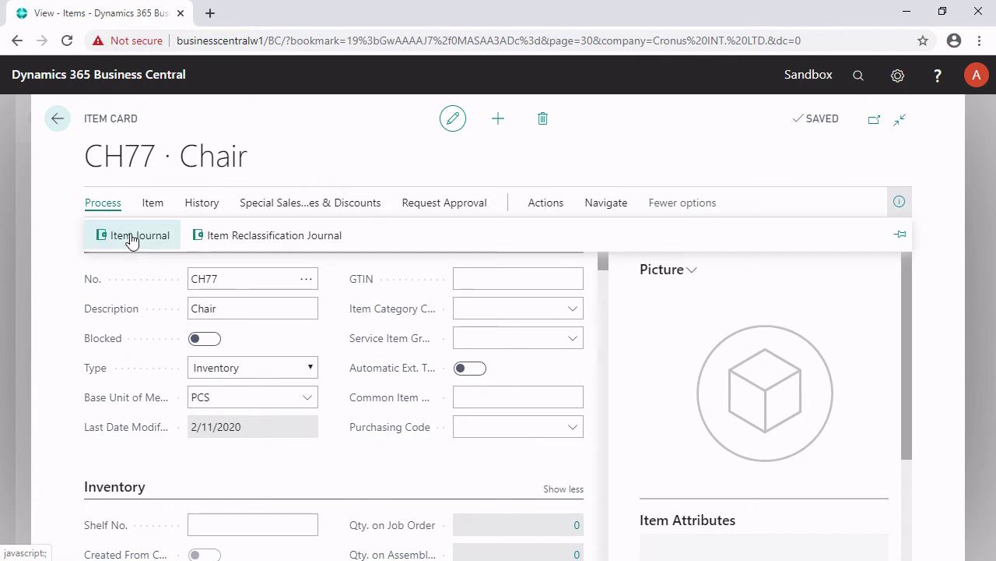
left_click(134, 236)
left_click(320, 226)
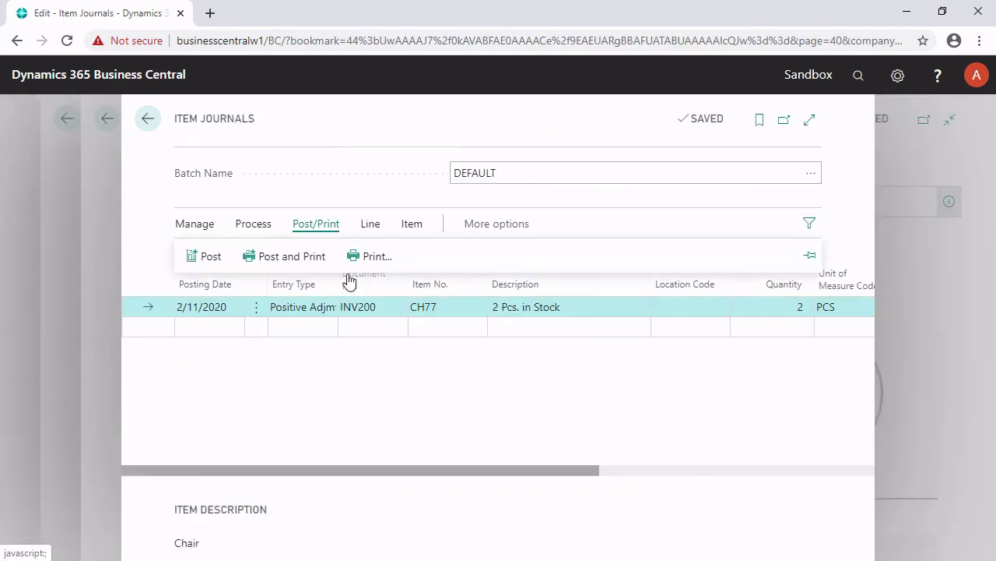
left_click(194, 255)
left_click(547, 356)
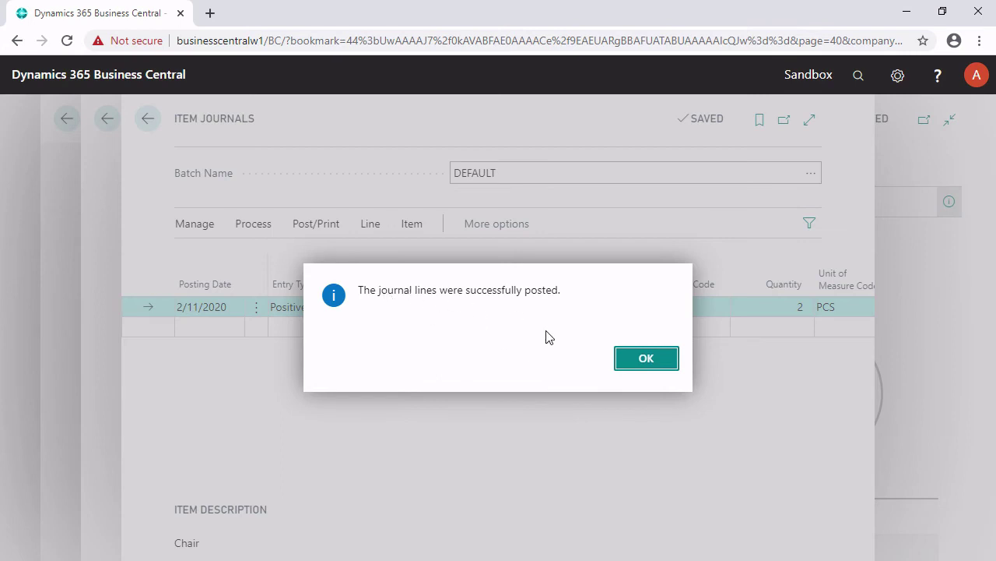
left_click(648, 359)
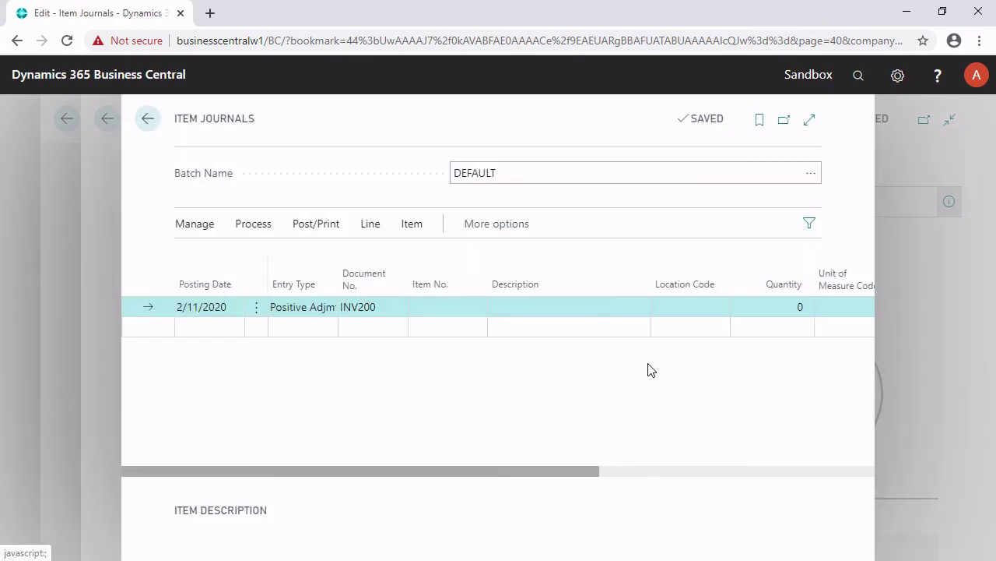
Step: Close the item journal and examine the Inventory quantity on the CH77 item card
key("Escape")
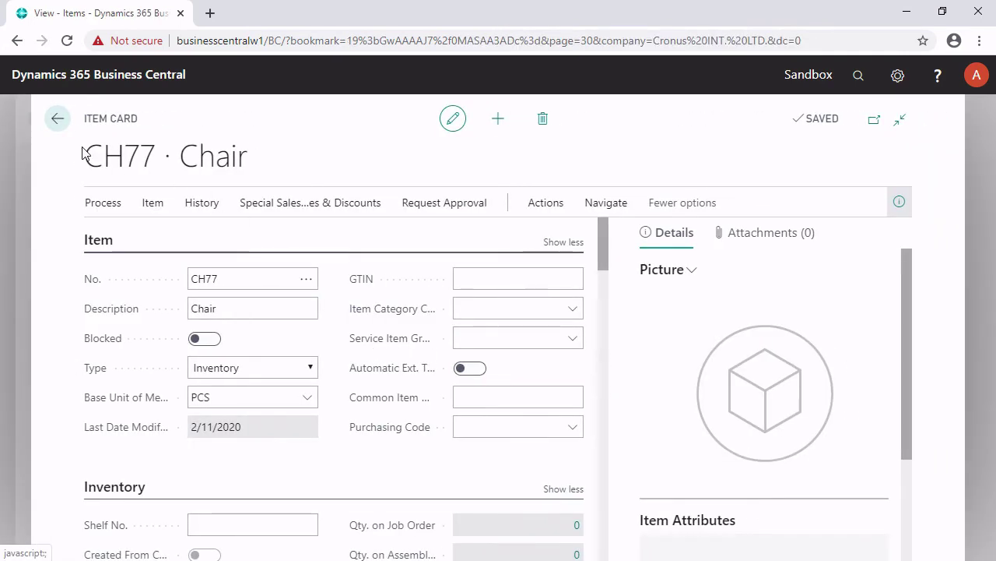
scroll(257, 272, "down", 2)
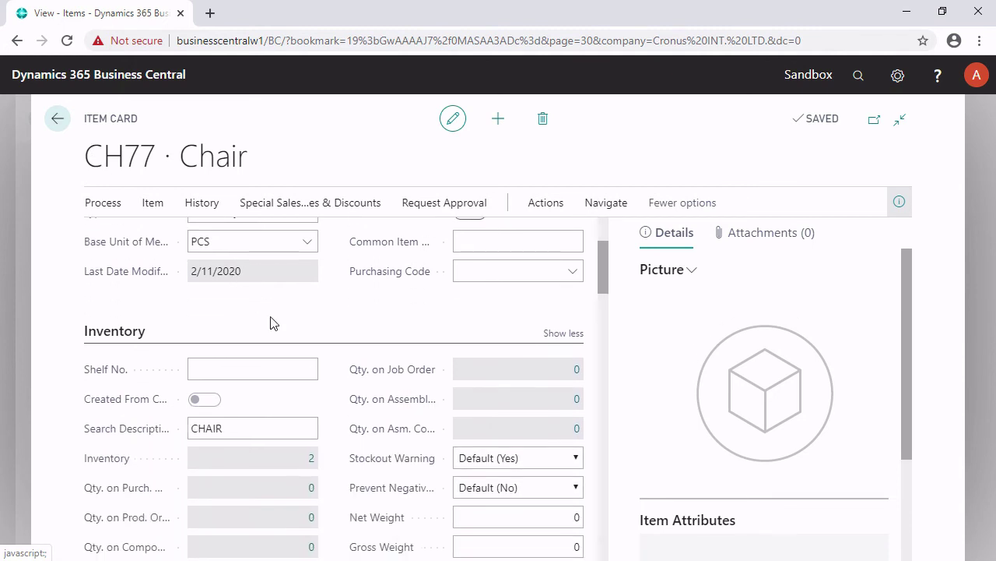
Step: Examine the item ledger entries behind the CH77 Inventory quantity and return to the item card
left_click(311, 460)
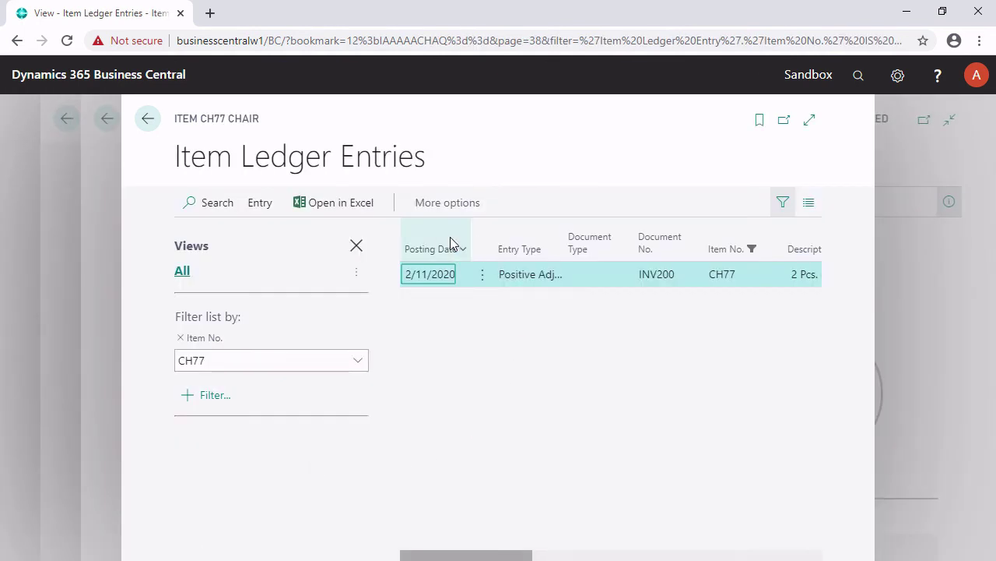
left_click_drag(468, 555, 403, 516)
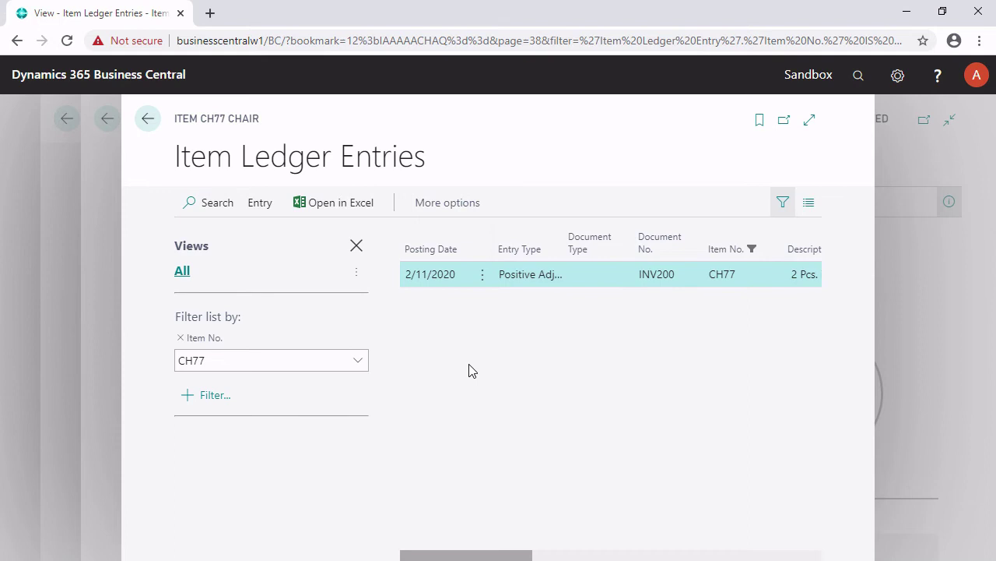
key("Escape")
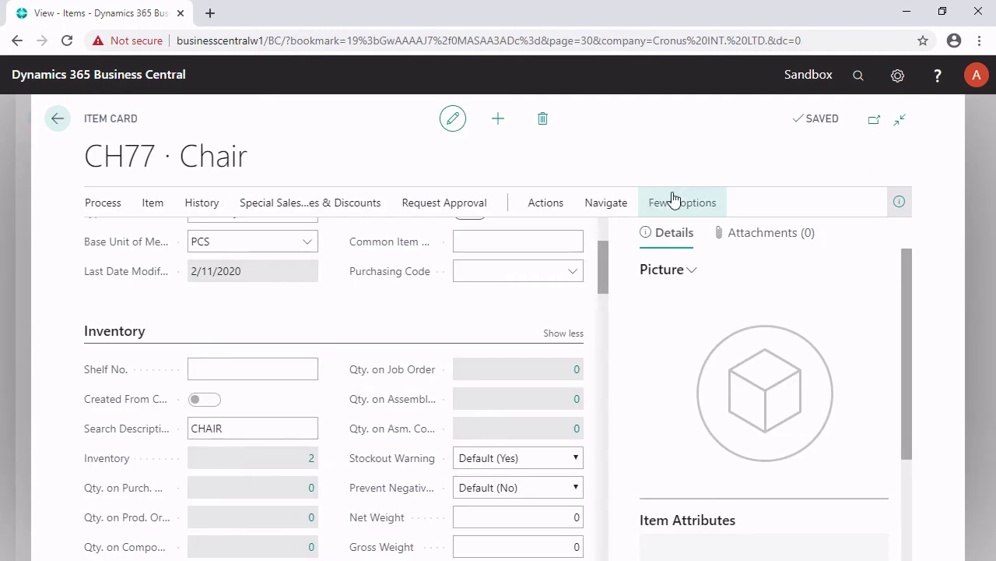
Step: Open the Physical Inventory Journals and calculate inventory into the DEFAULT batch with document number INV2020 and no item filter
left_click(860, 75)
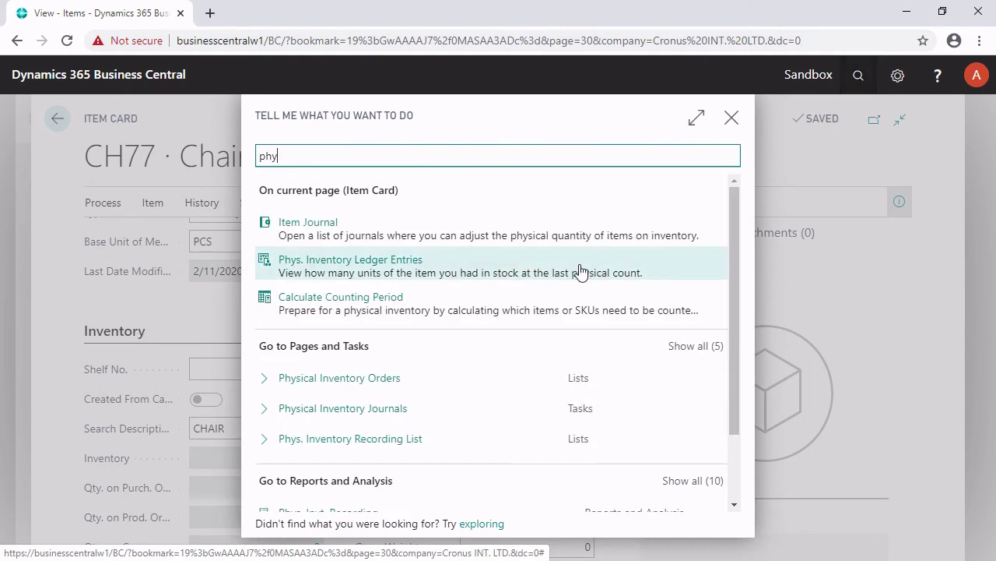
left_click(328, 415)
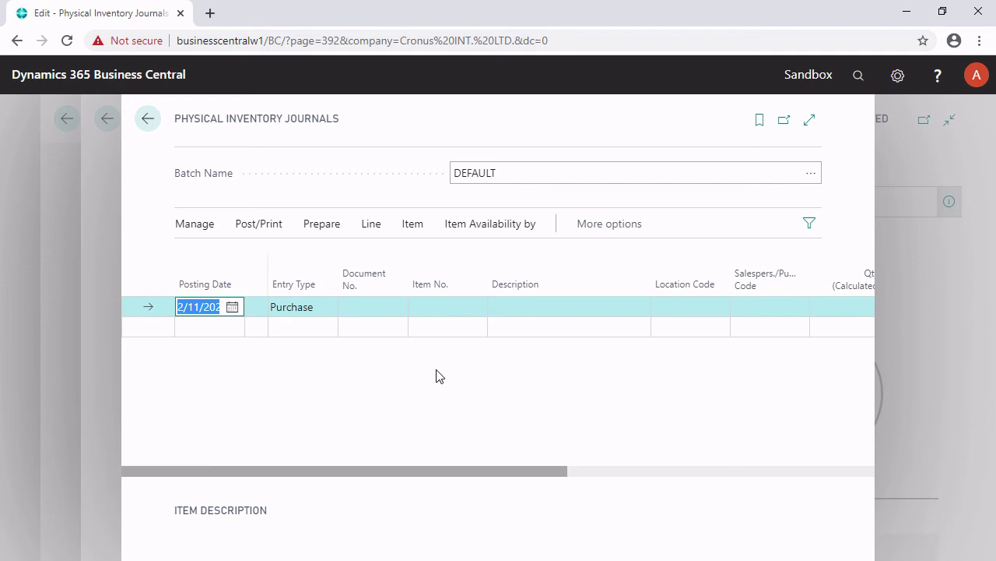
left_click(323, 230)
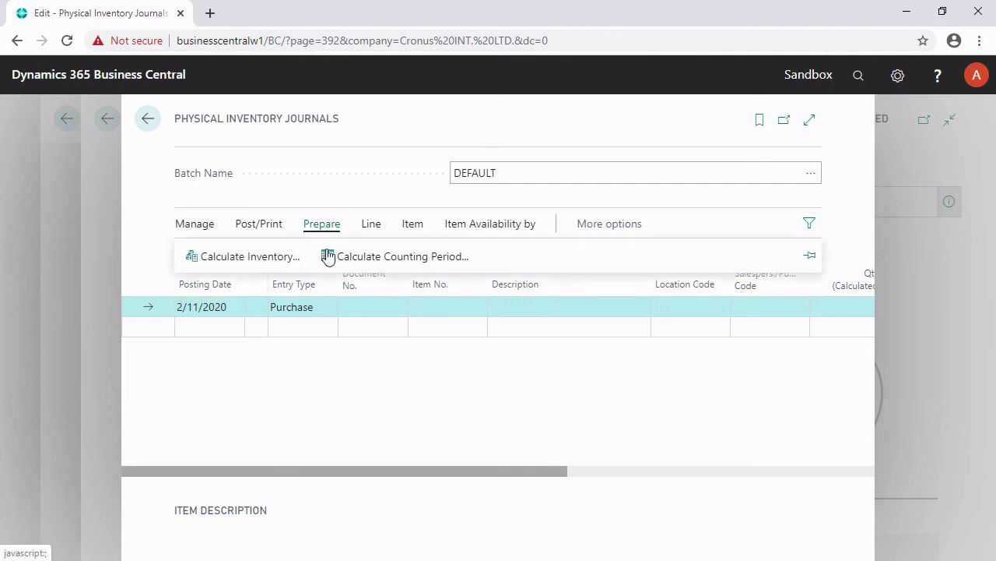
left_click(251, 258)
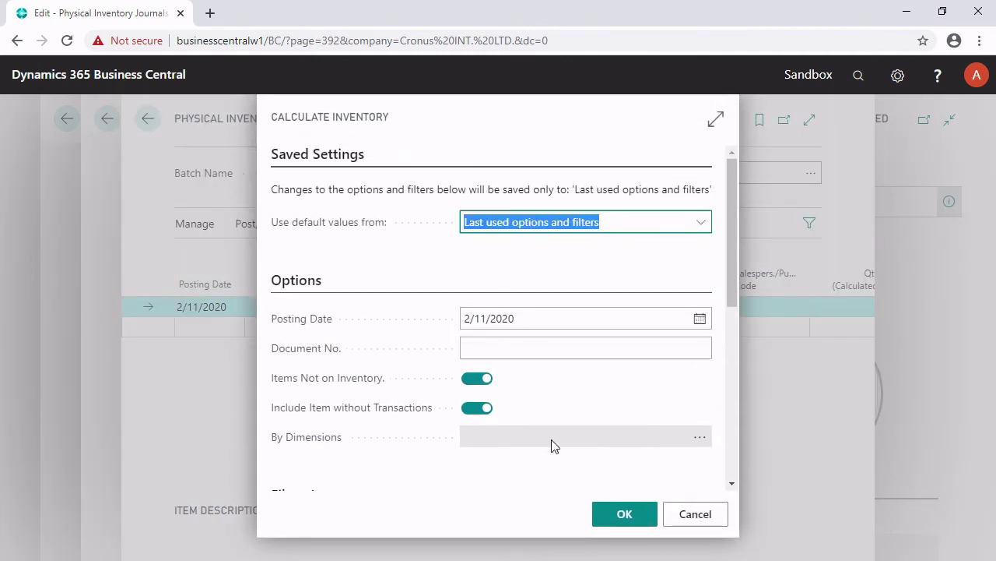
left_click(529, 348)
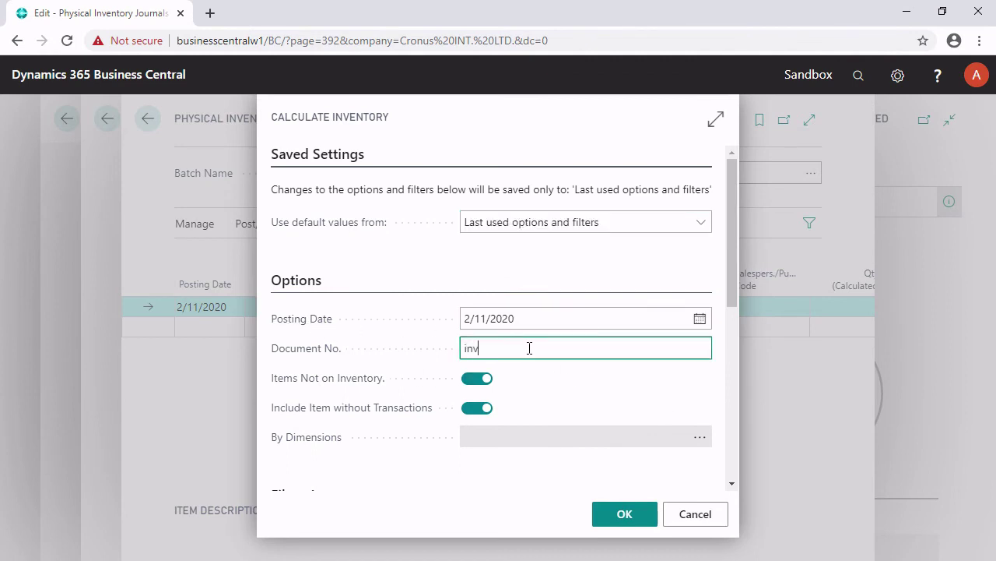
type("inv2020")
key("Tab")
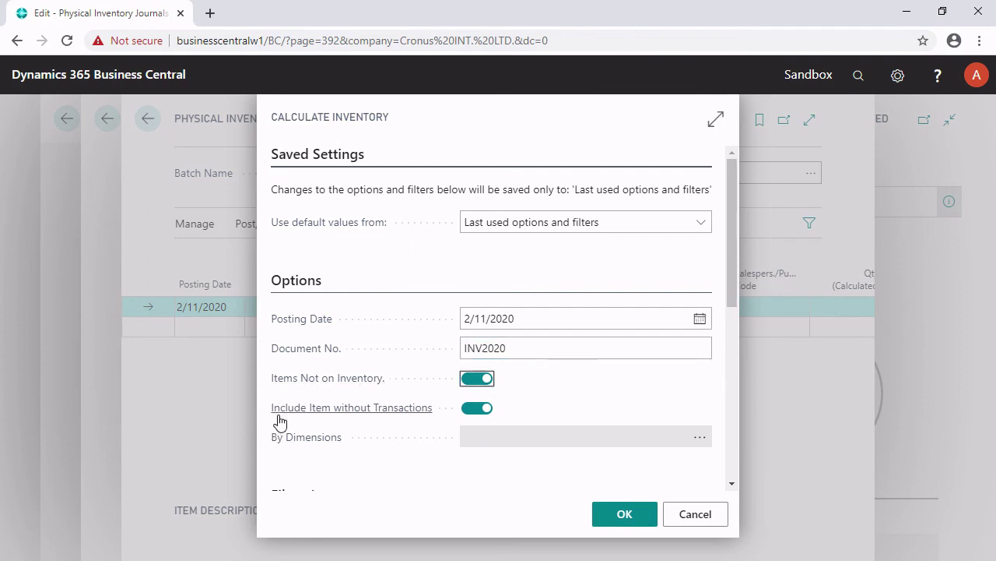
scroll(569, 406, "down", 1)
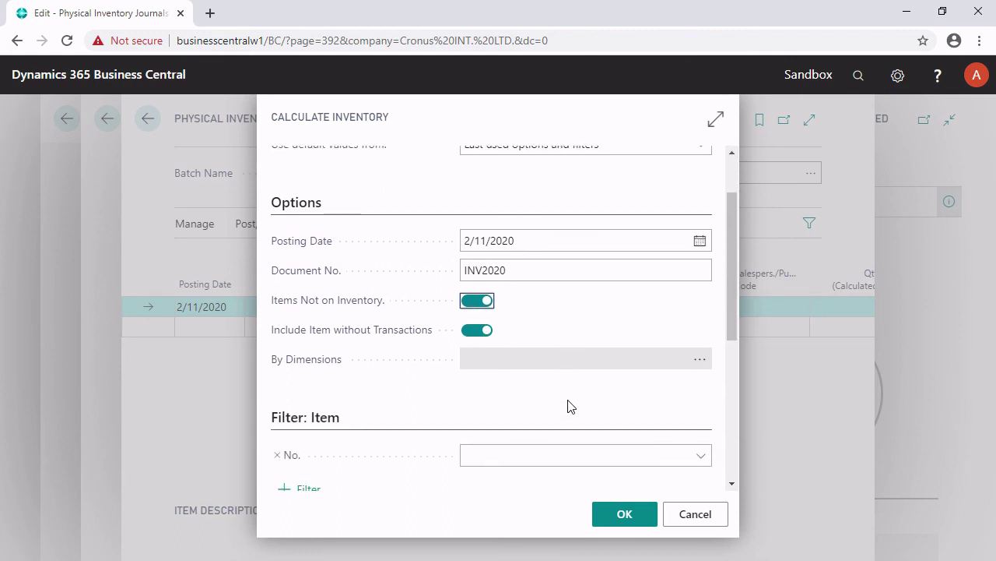
scroll(569, 407, "down", 1)
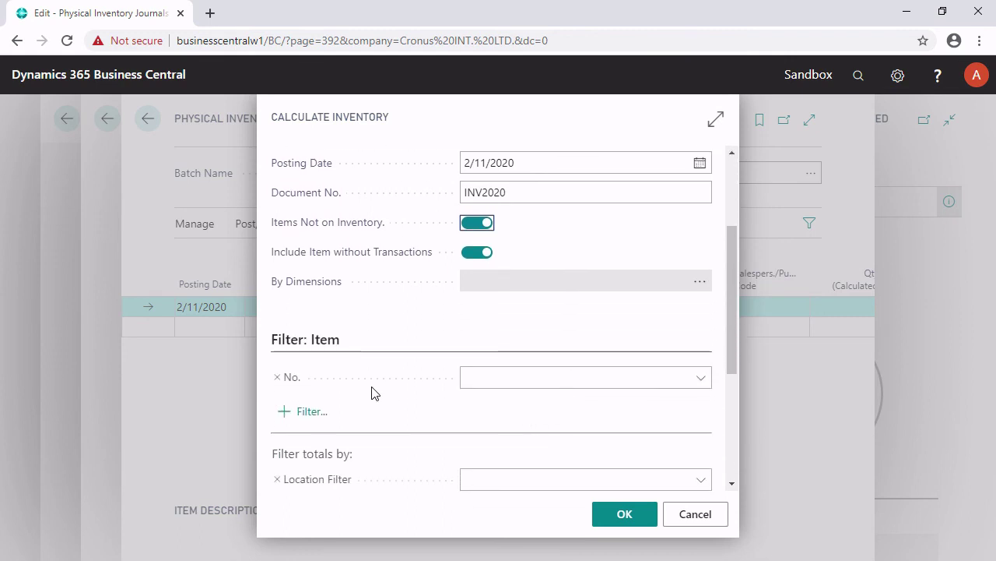
left_click(619, 513)
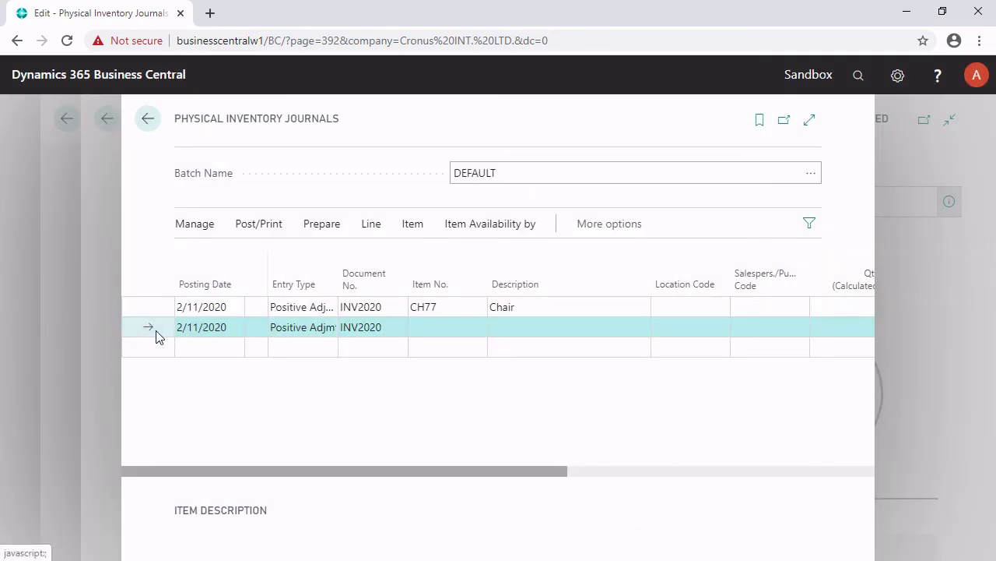
Step: Set Qty. (Phys. Inventory) to 3 on the CH77 chair line of the physical inventory journal
left_click(147, 304)
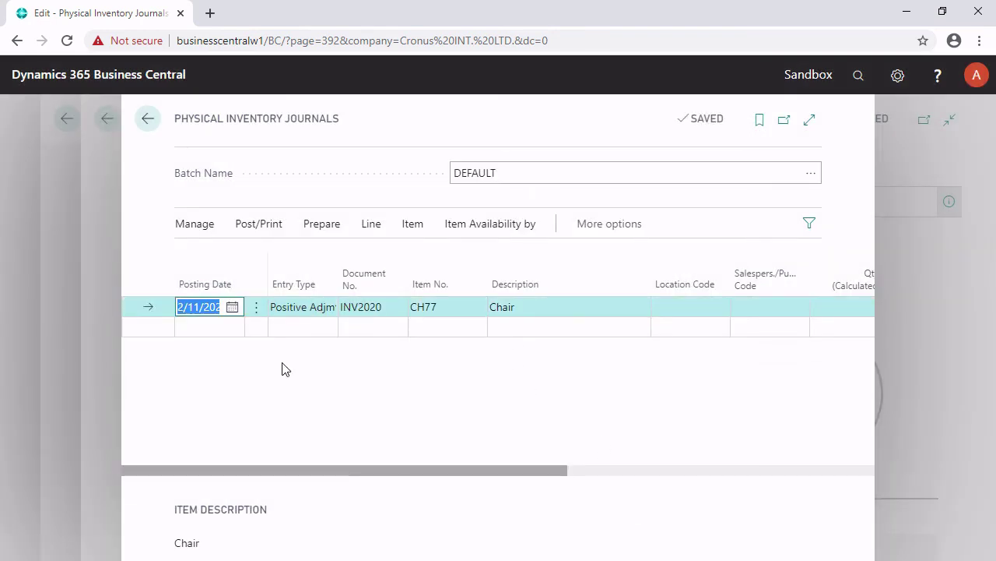
key("Tab")
key("Tab")
key("Tab")
key("Tab")
key("Tab")
key("Tab")
key("Tab")
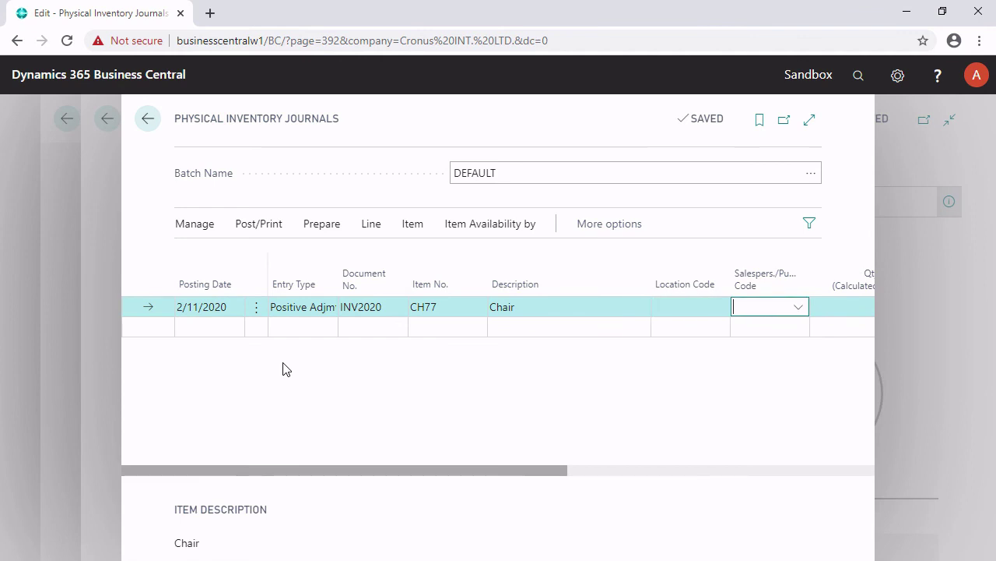
key("Tab")
key("Tab")
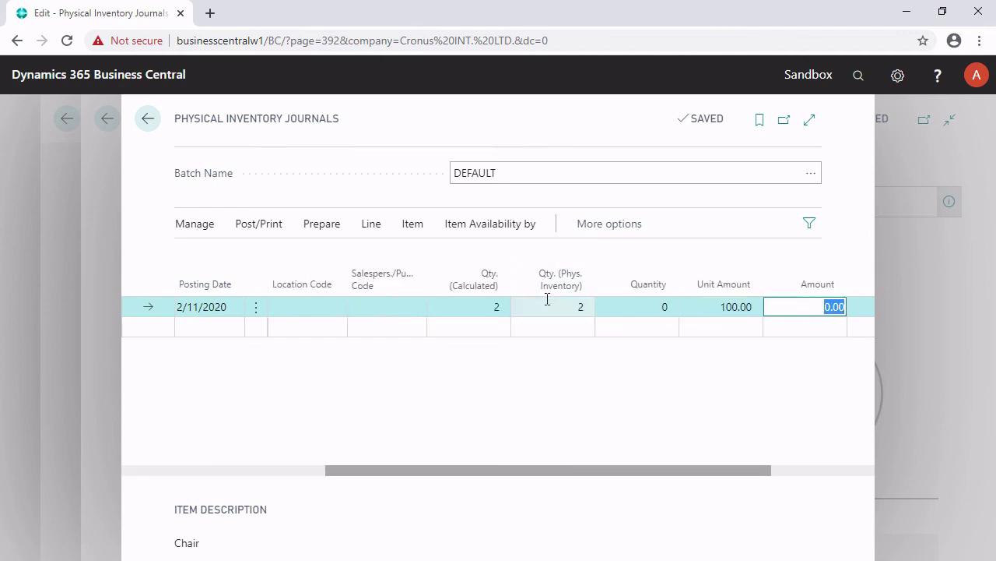
left_click(477, 306)
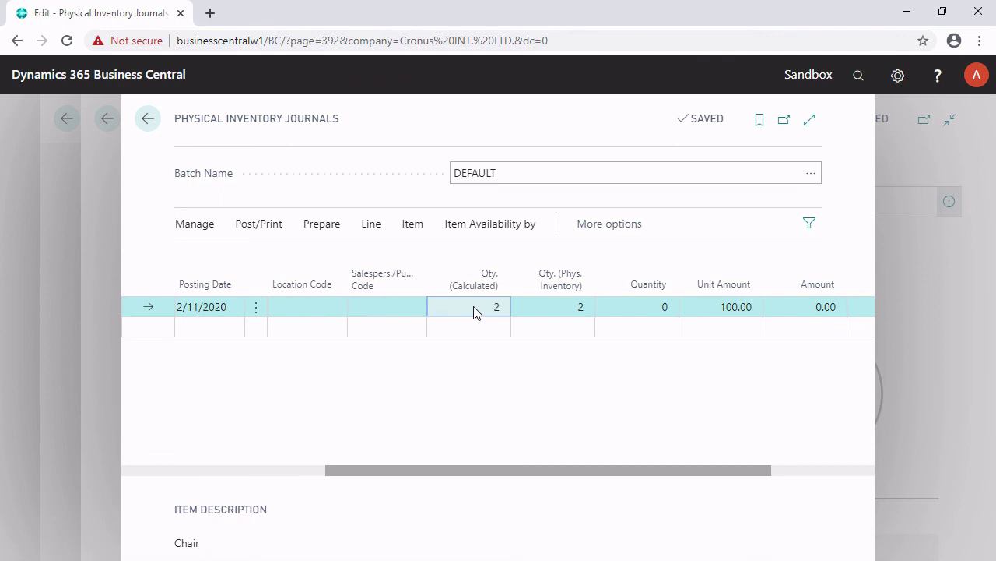
left_click(564, 307)
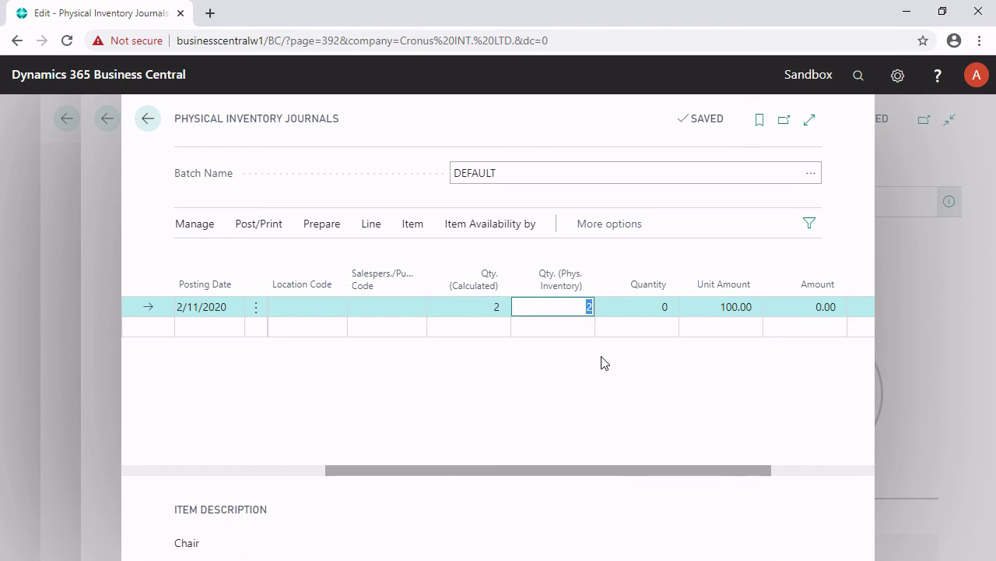
type("3")
key("Tab")
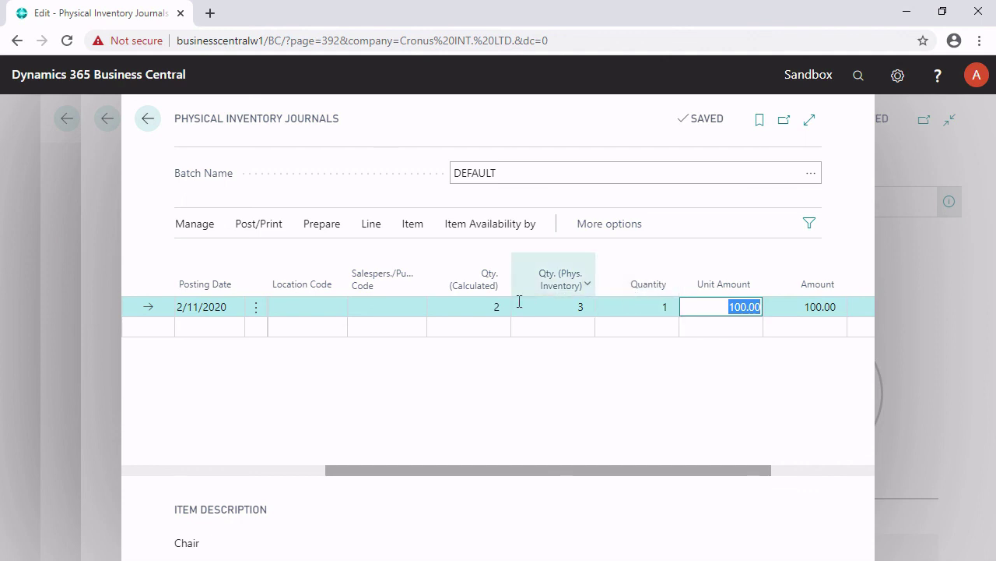
Step: Post the physical inventory journal line INV2020 and return to the CH77 item card
left_click(268, 225)
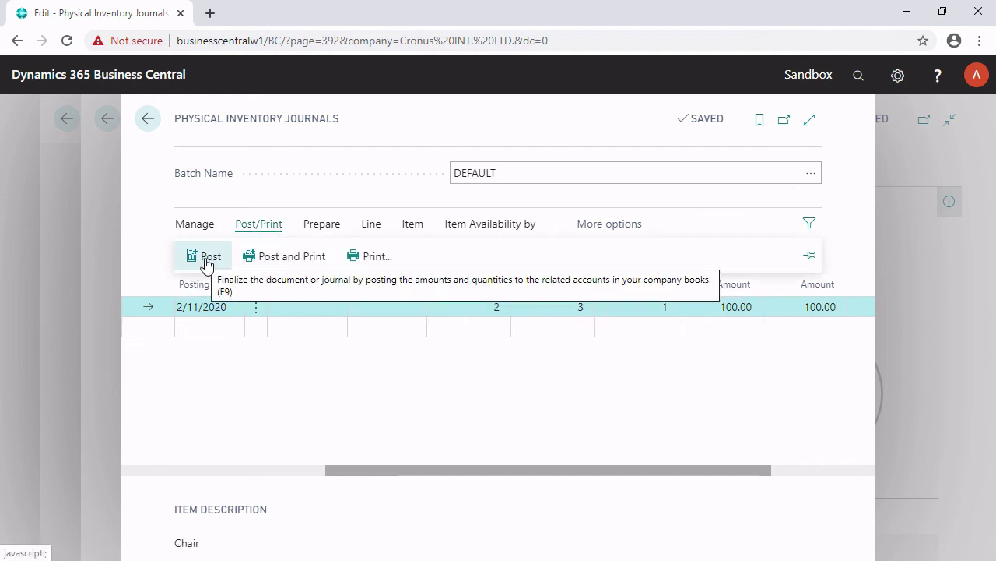
left_click(207, 261)
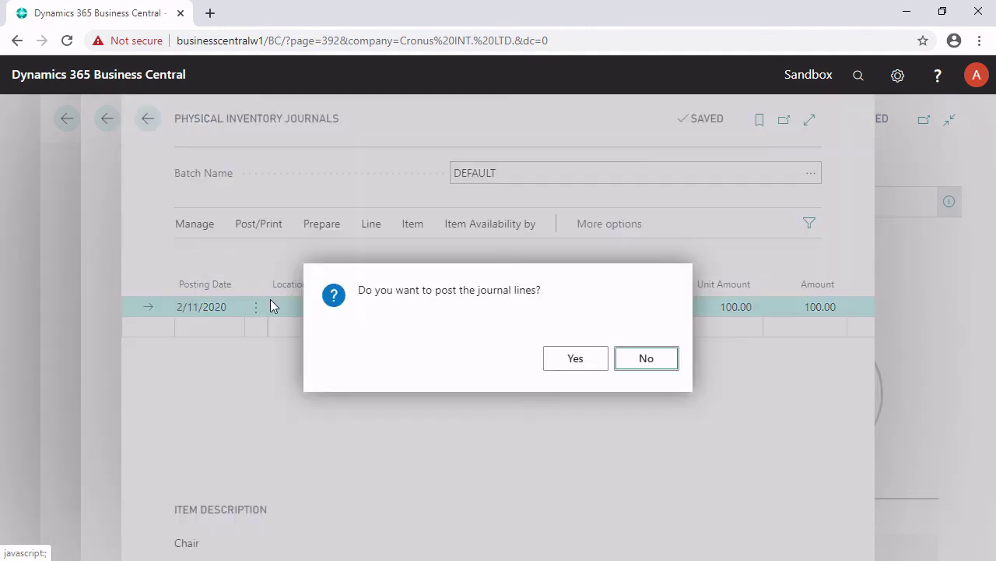
left_click(578, 357)
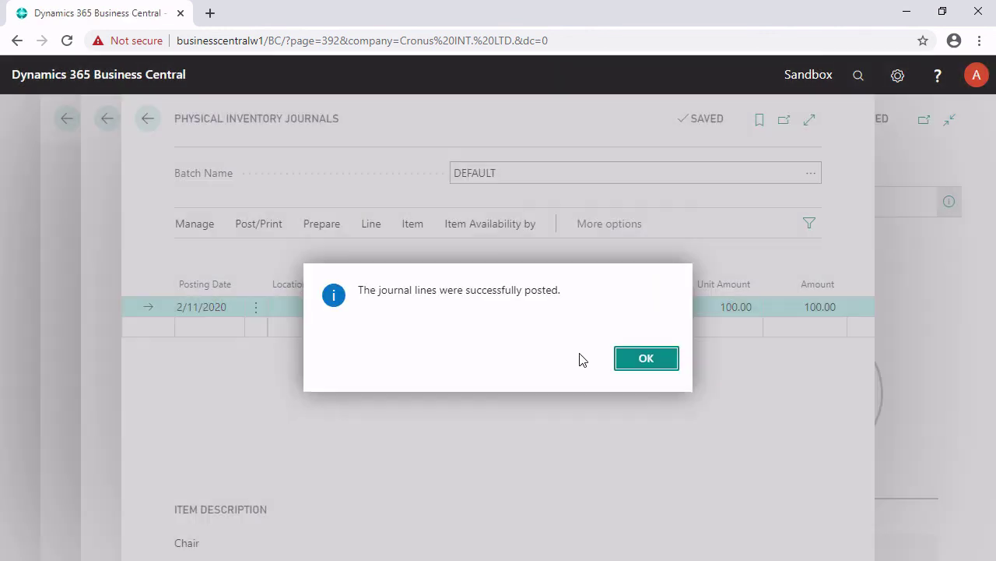
left_click(646, 360)
key("Escape")
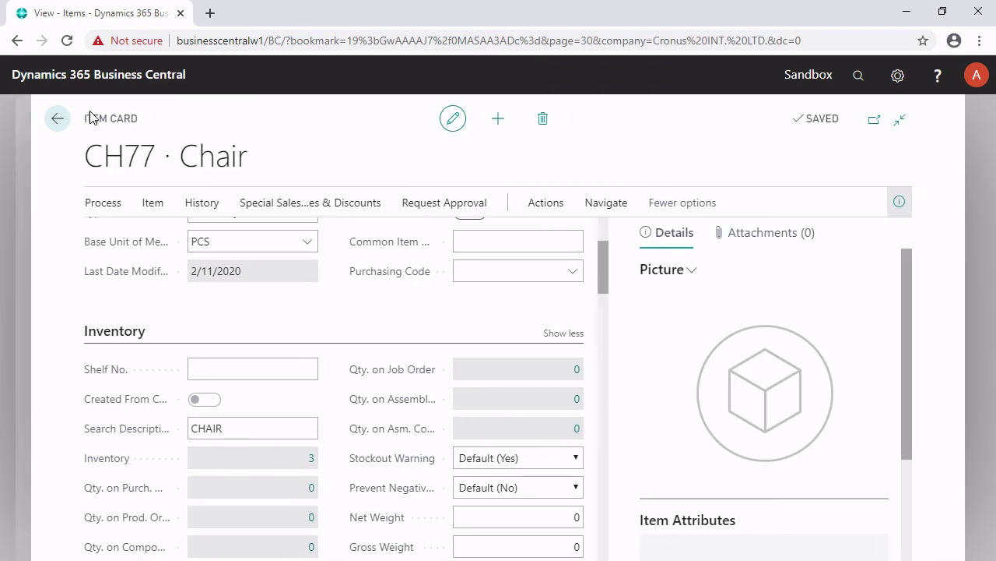
Step: Check the CH77 Inventory quantity and its item ledger entries for INV2020 and INV200, and return to the item card
scroll(217, 321, "down", 1)
scroll(216, 321, "down", 2)
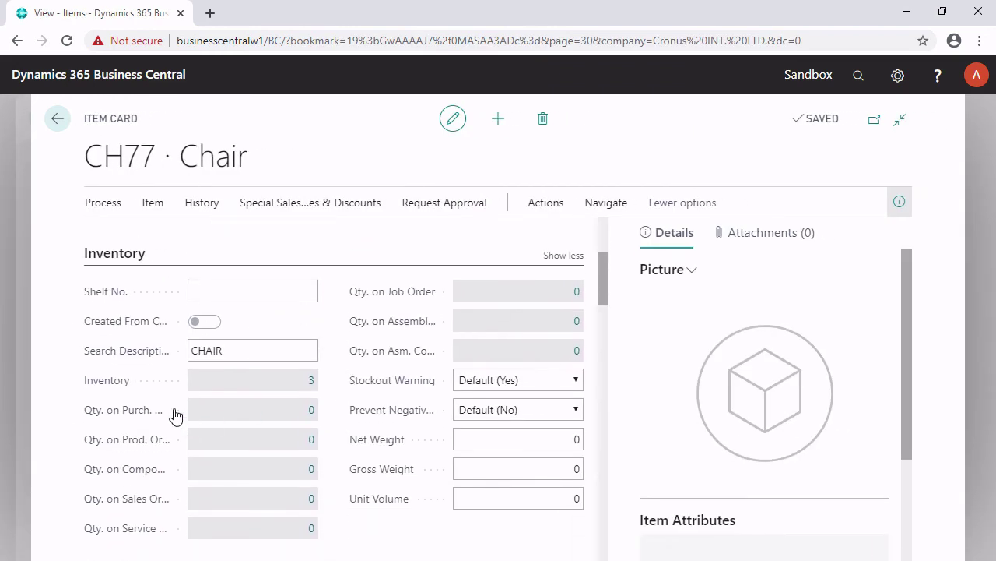
left_click(312, 381)
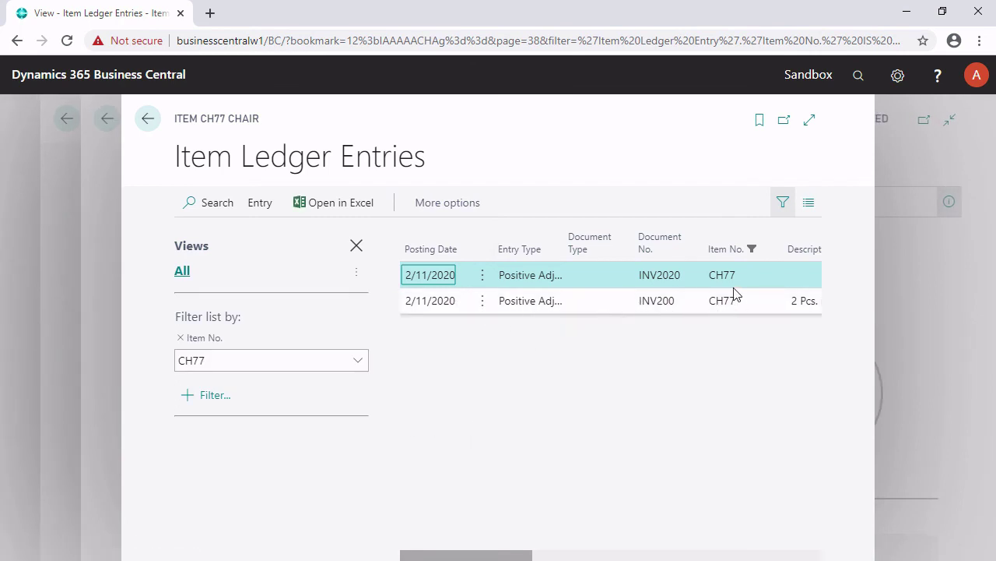
left_click_drag(519, 556, 456, 558)
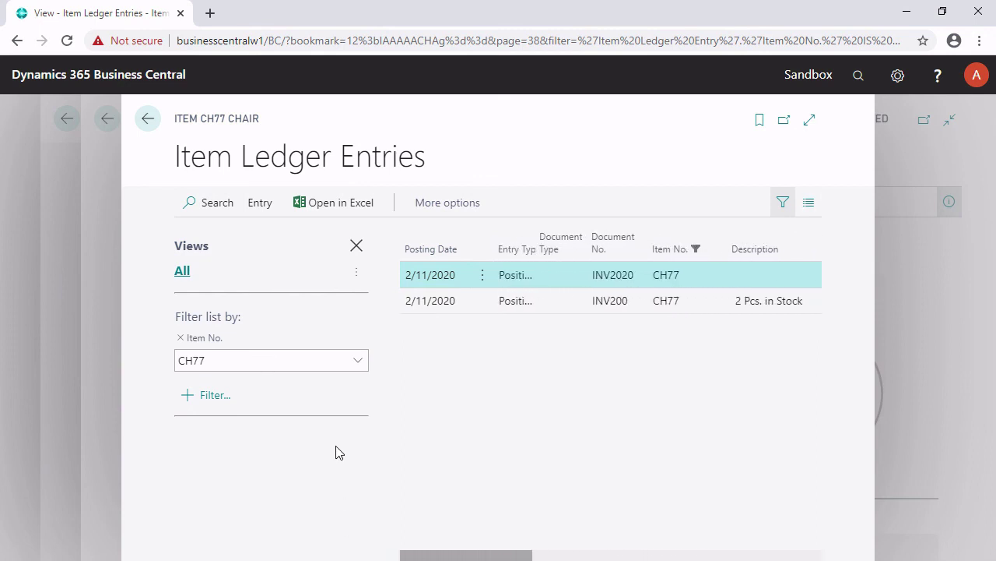
key("Escape")
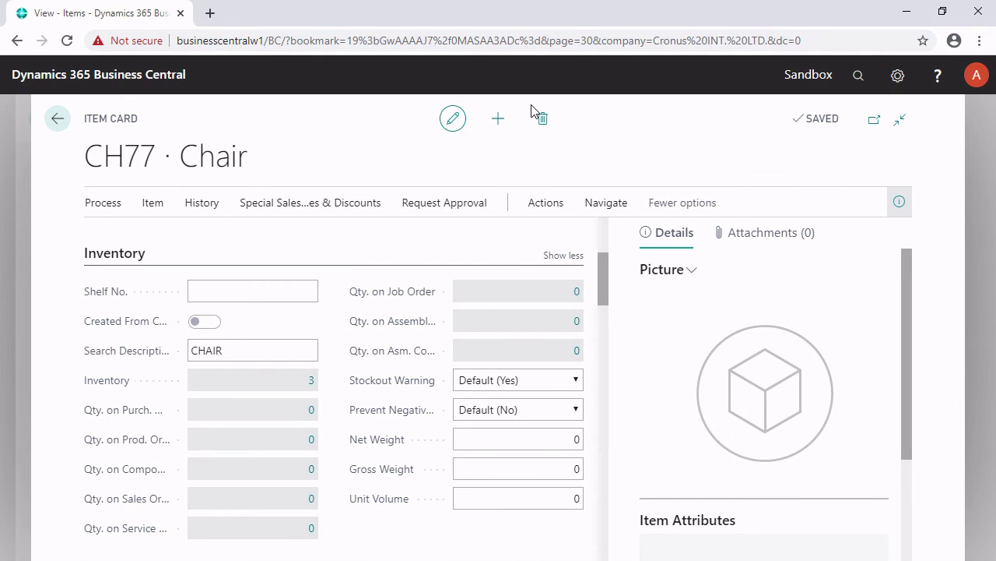